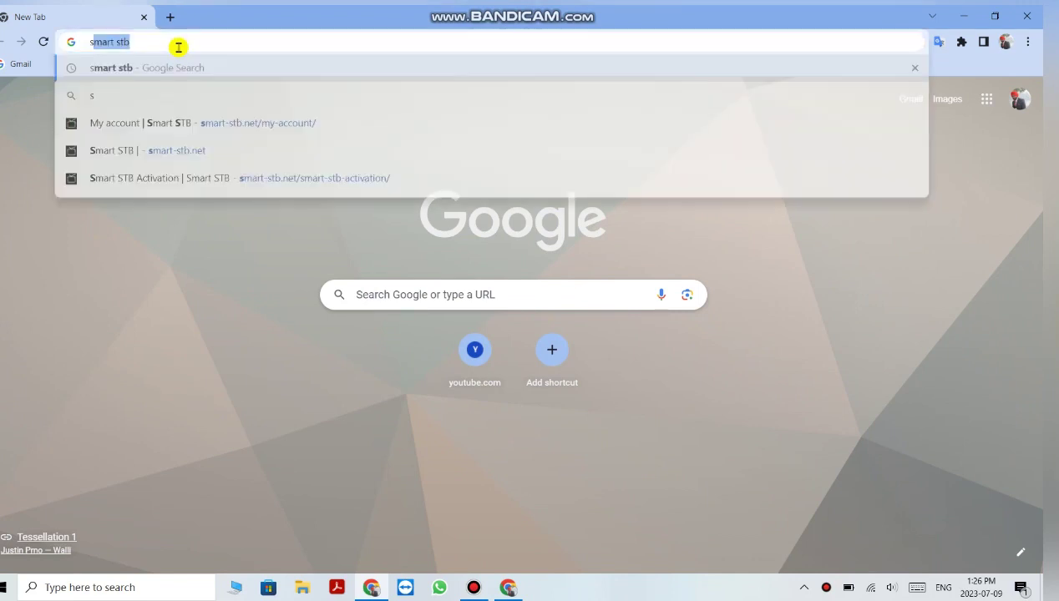
Step: Run a Google search for 'smart stb'
key("Return")
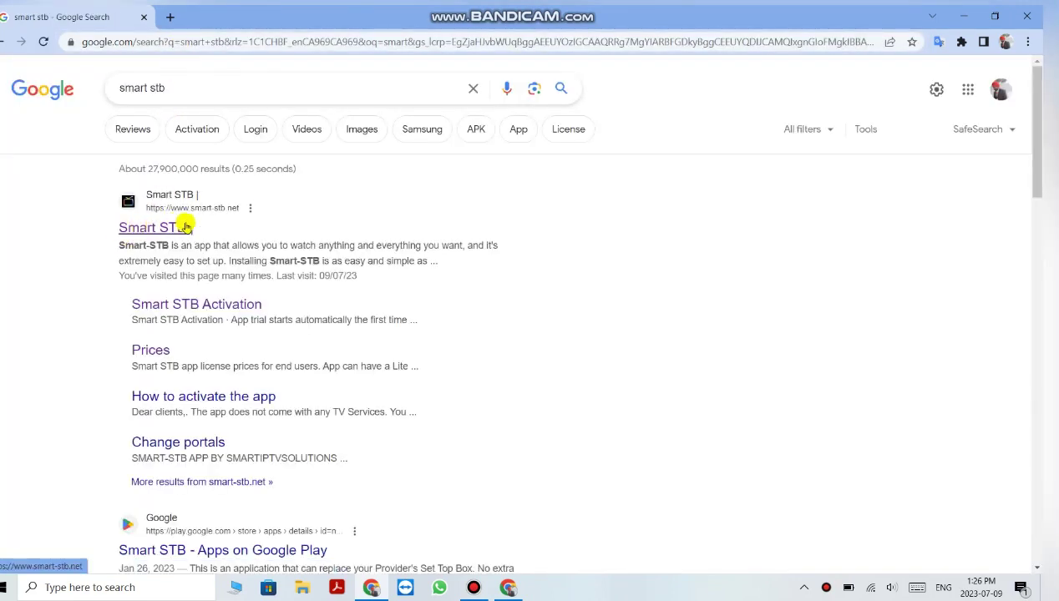
Step: Open smart-stb.net, go to Smart STB Activation and Trial, then to Login or Register
left_click(163, 228)
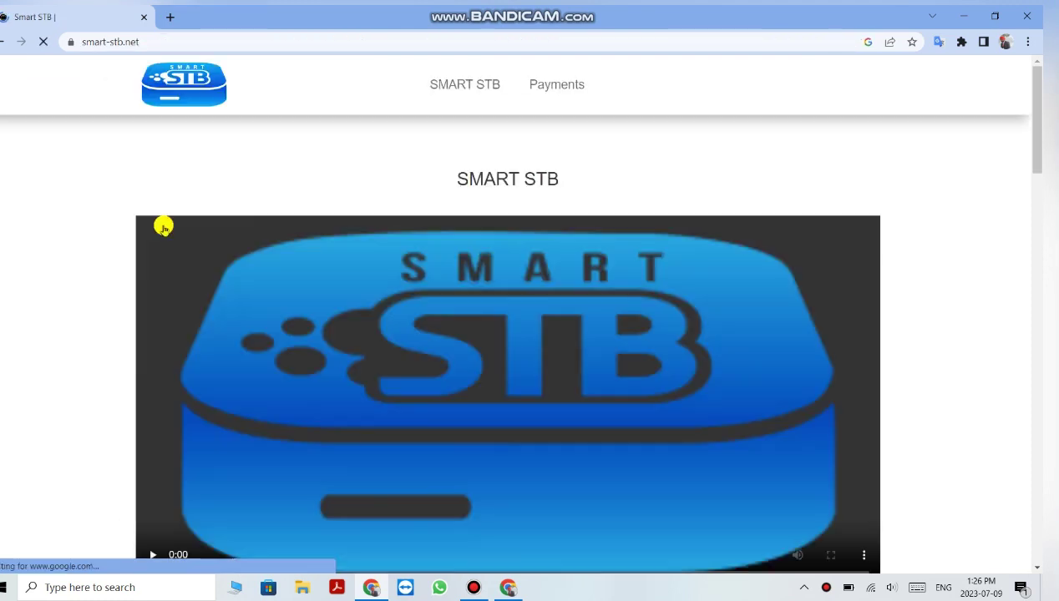
mouse_move(462, 84)
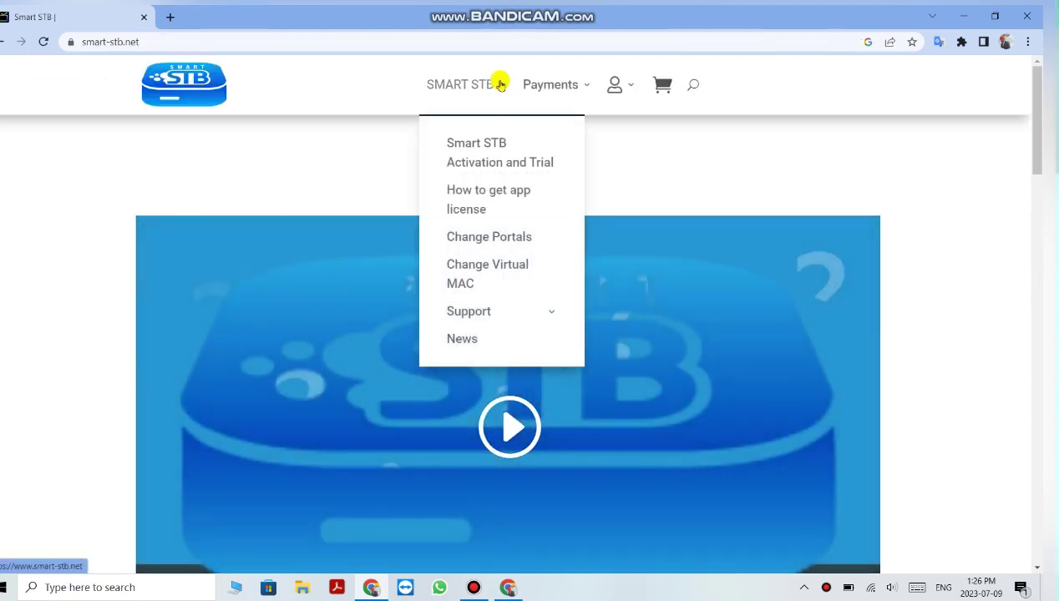
left_click(484, 162)
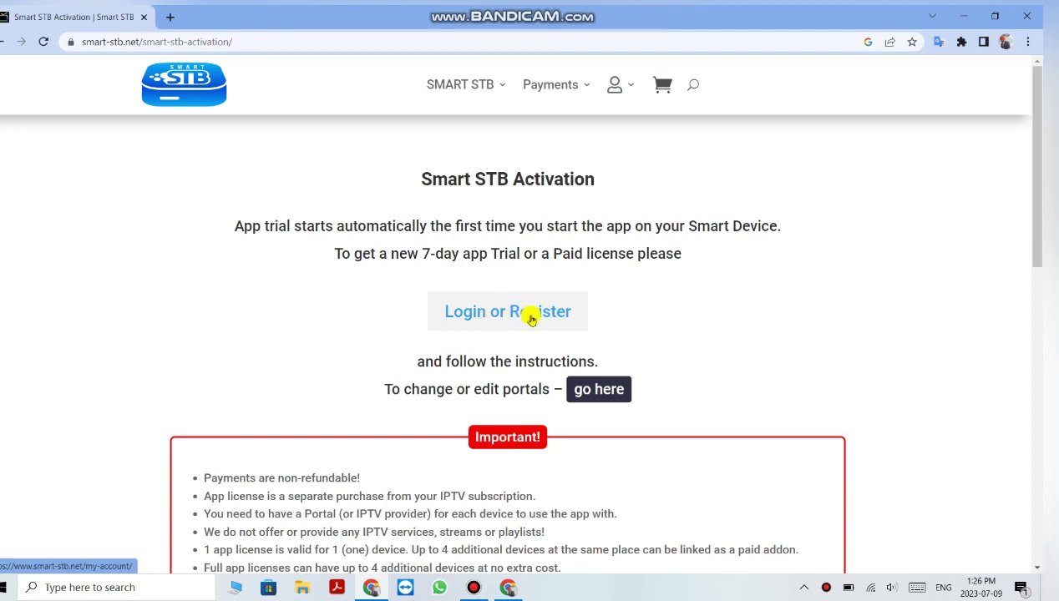
left_click(531, 320)
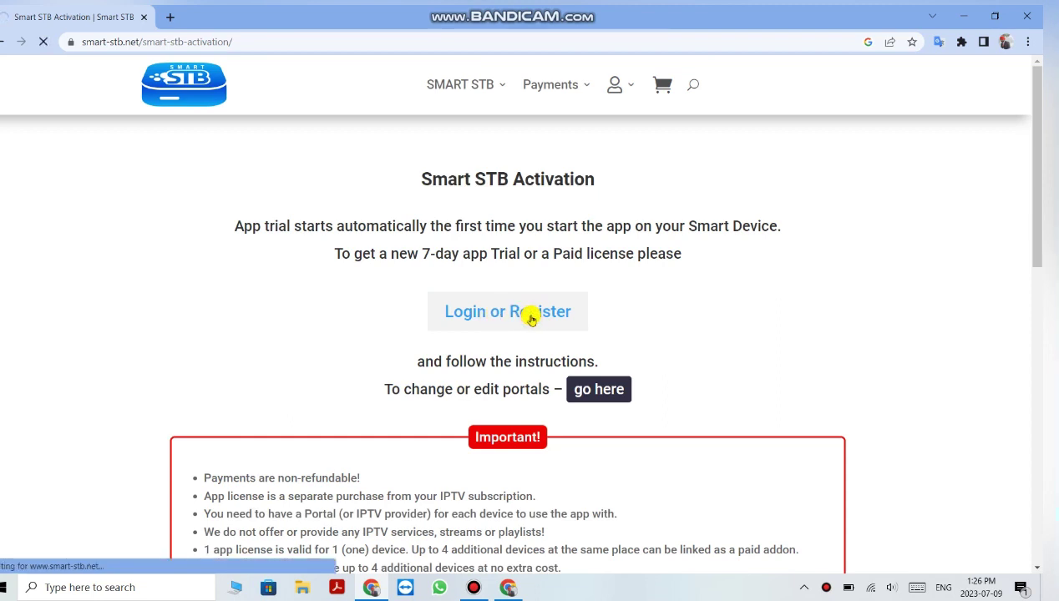
Step: Log in with the saved email address and the account password
left_click(596, 317)
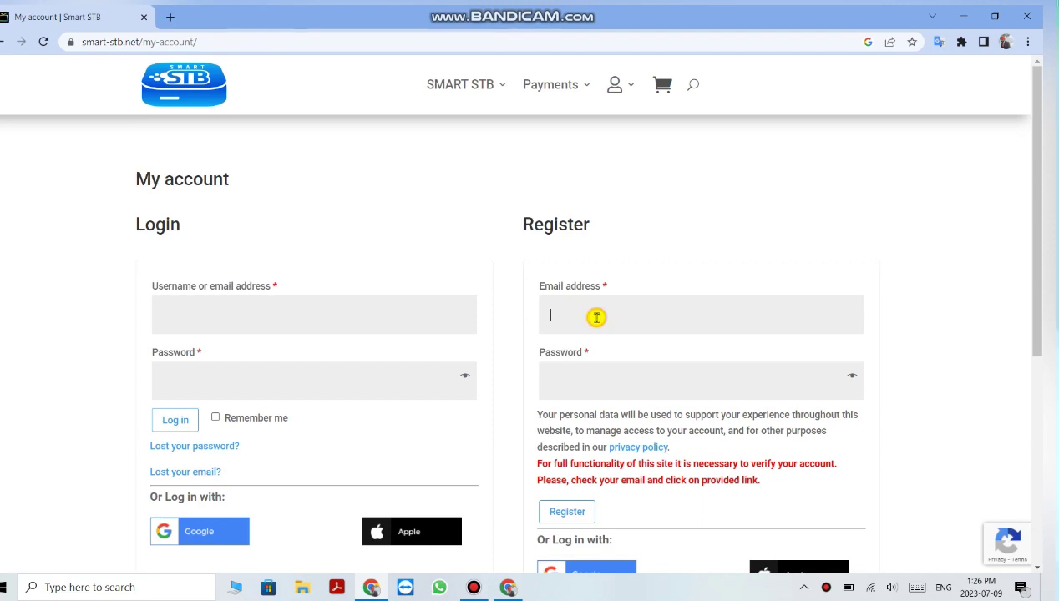
left_click(606, 373)
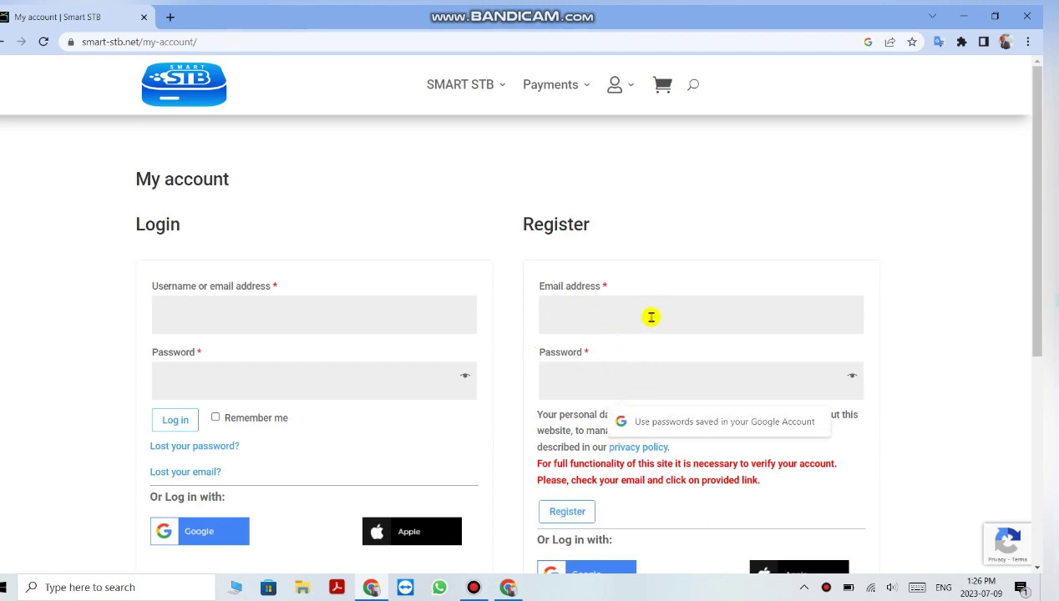
left_click(290, 304)
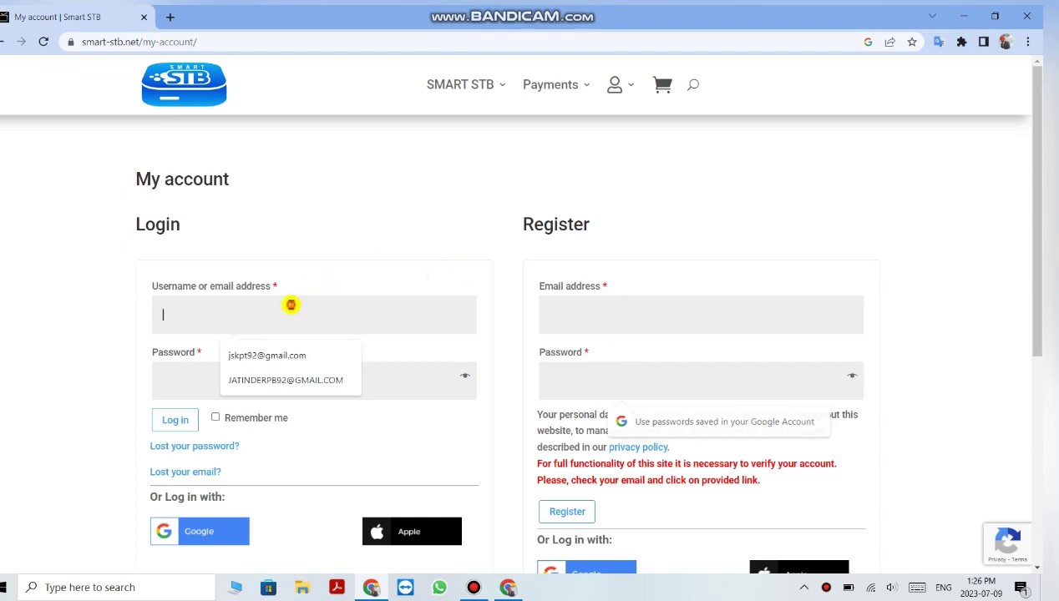
left_click(266, 354)
left_click(239, 377)
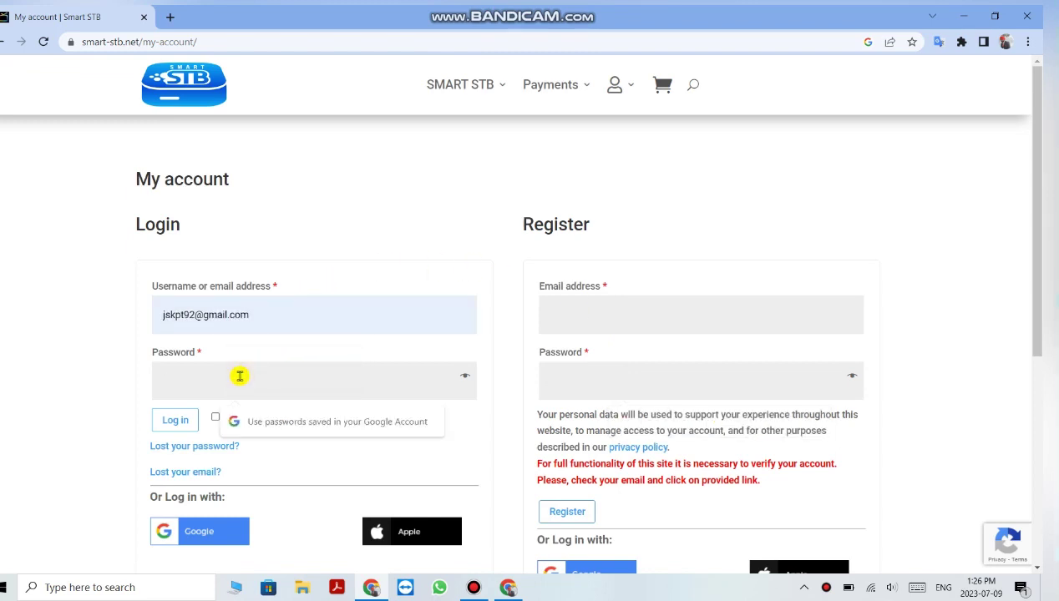
type("s")
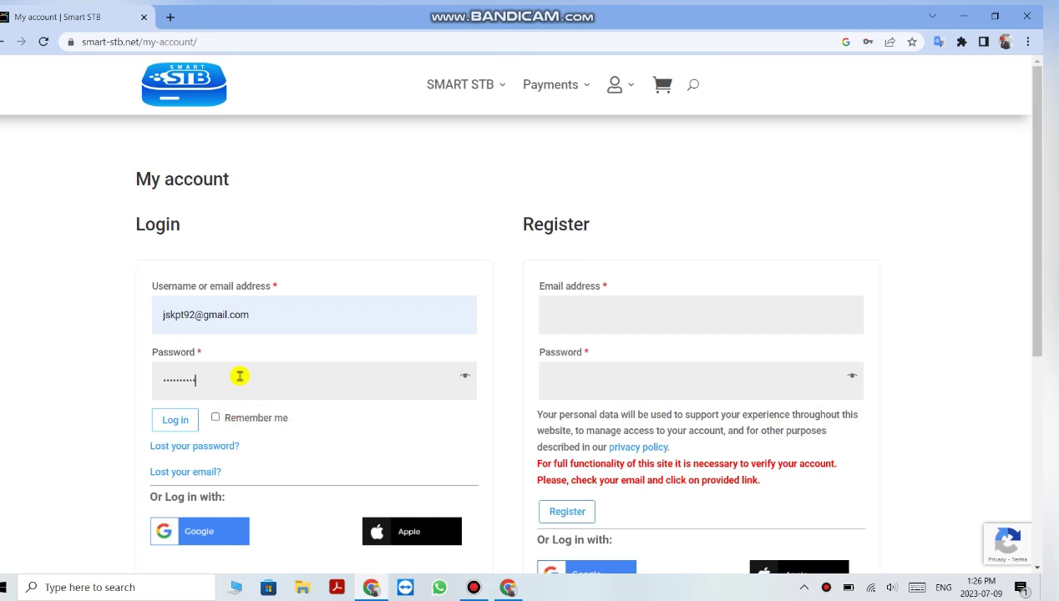
left_click(177, 415)
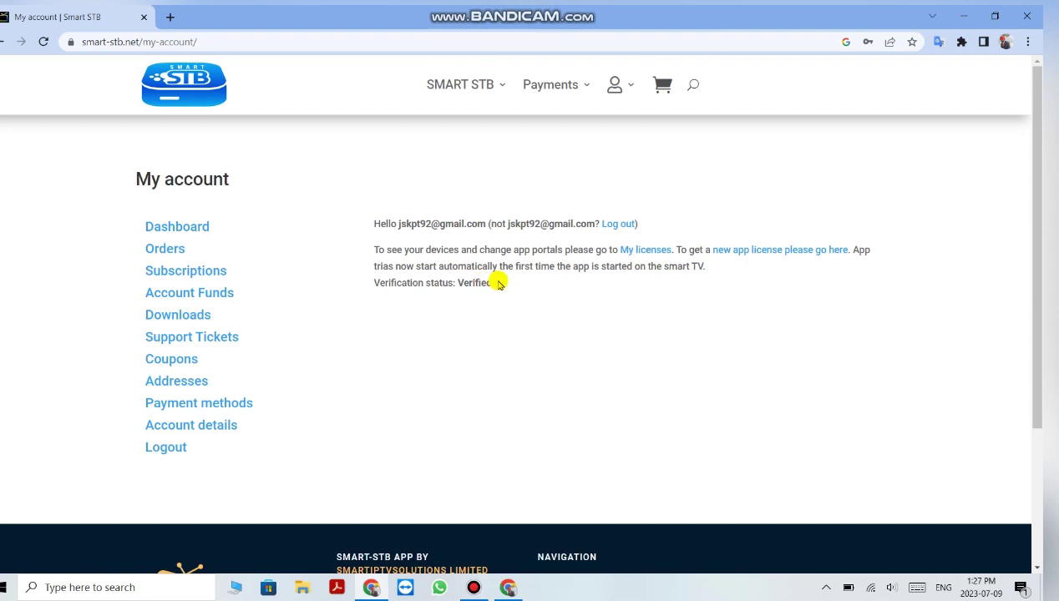
mouse_move(464, 85)
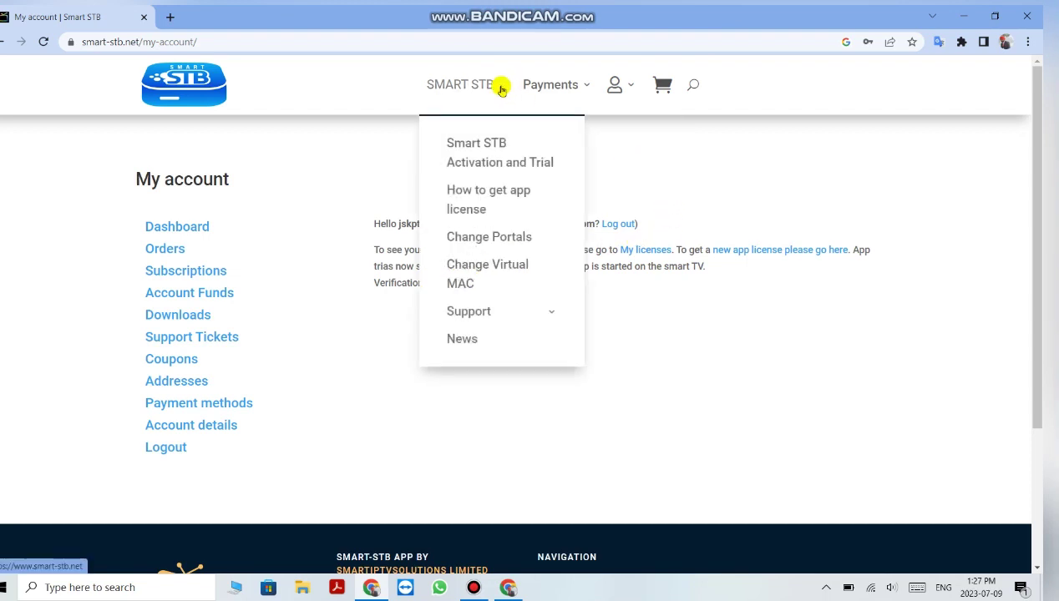
Step: Return to the Activation and Trial page and agree to the non-refundable terms
left_click(474, 154)
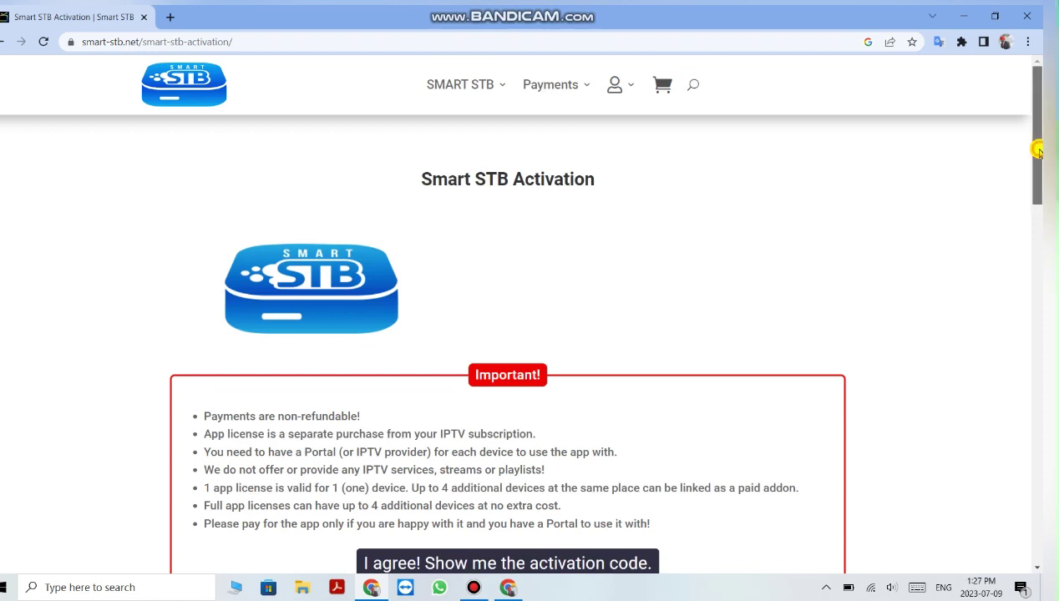
left_click_drag(1036, 154, 1038, 191)
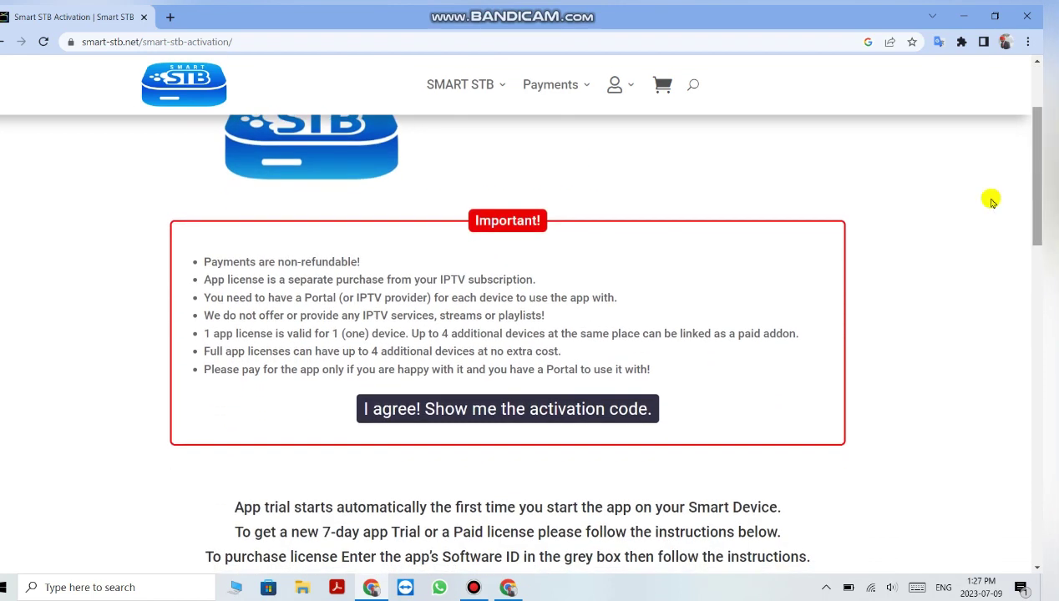
left_click_drag(187, 265, 381, 267)
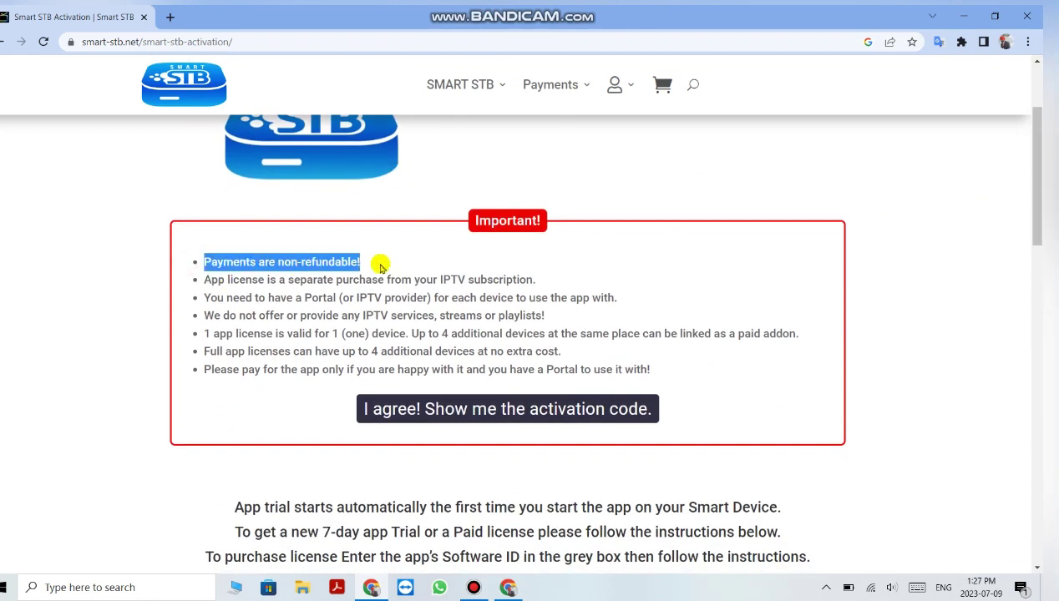
left_click(592, 263)
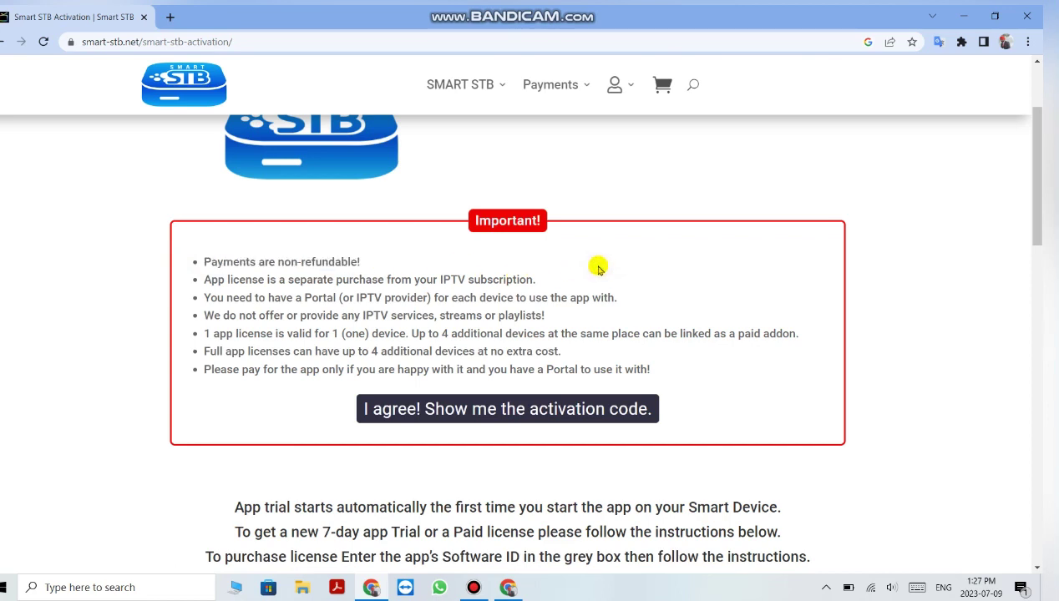
left_click(509, 410)
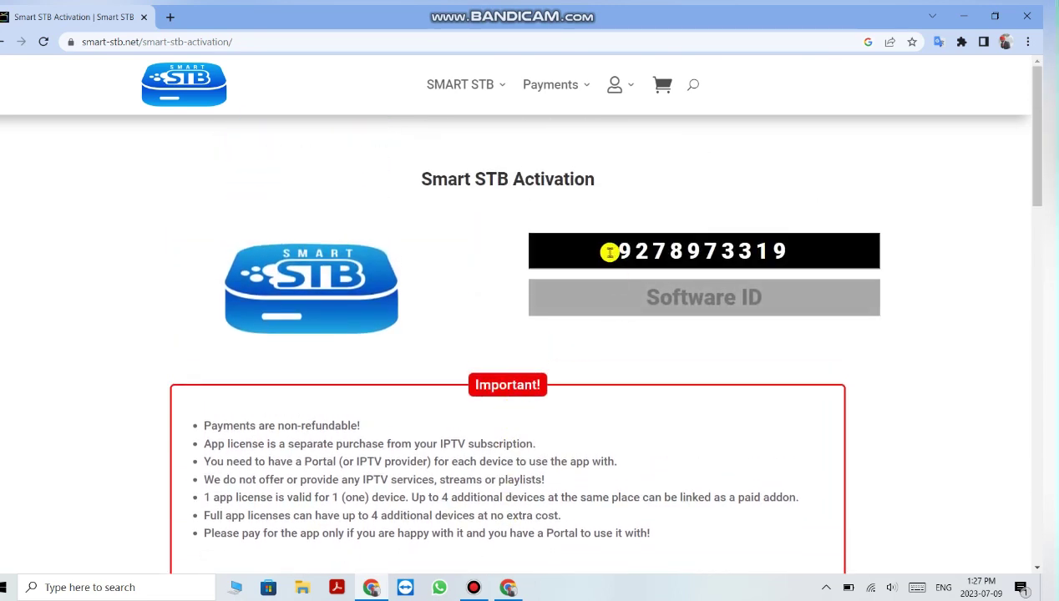
left_click_drag(610, 255, 787, 258)
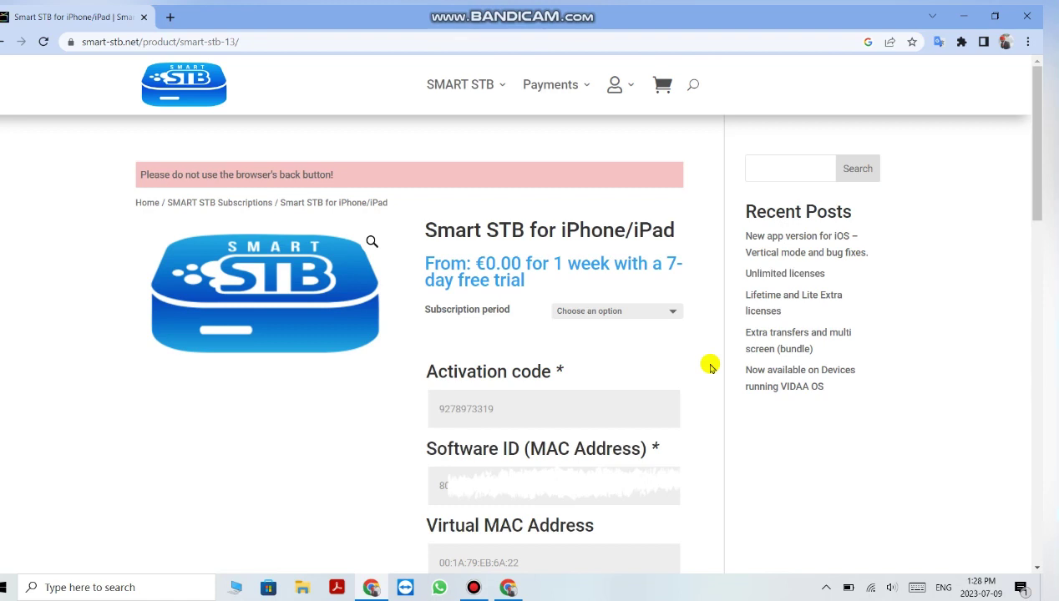
Step: Check the subscription period options, then open Payments > Prices in a new tab
left_click(667, 315)
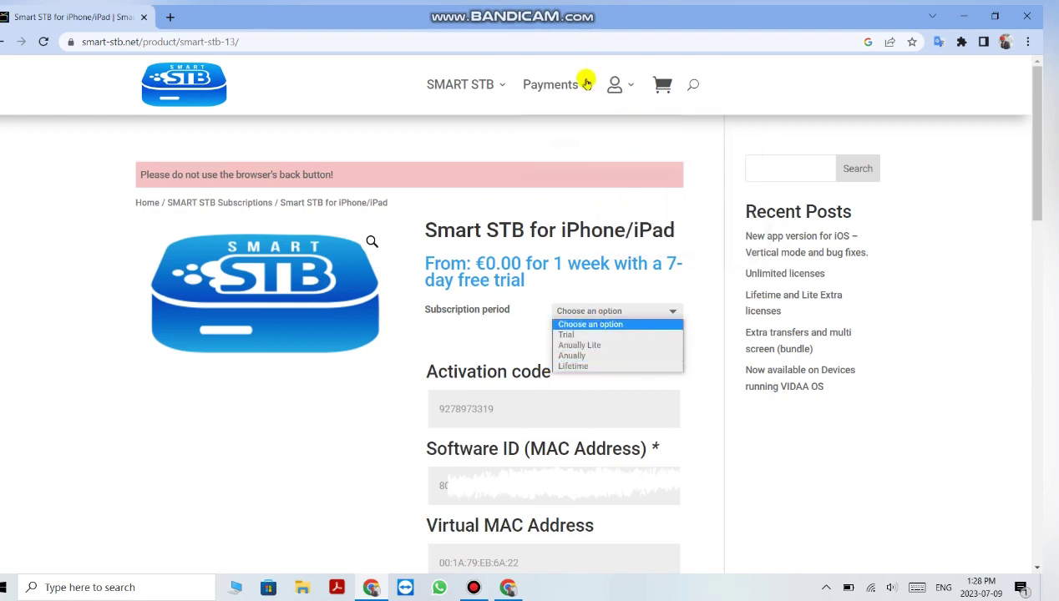
mouse_move(552, 84)
right_click(569, 144)
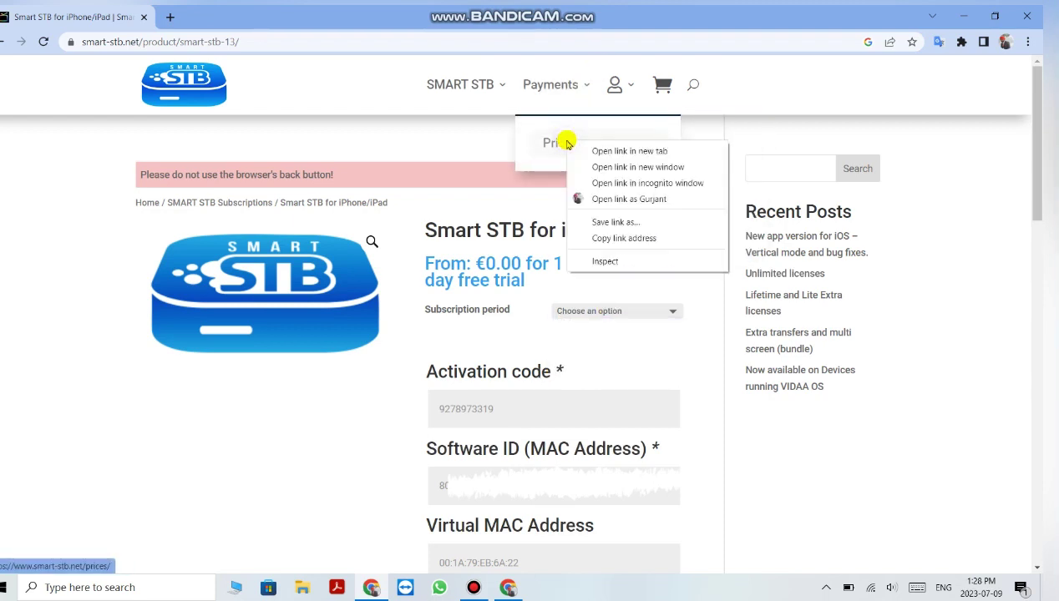
left_click(586, 148)
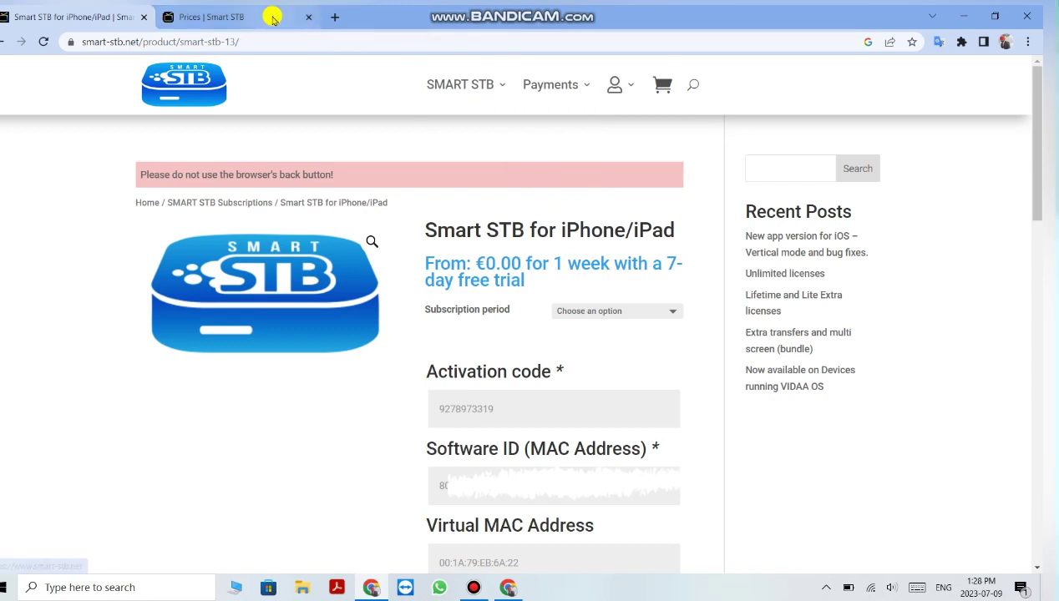
Step: On the Prices tab, review the Lite License prices (€6.99 Smart TV, €4.99 Android TV)
left_click(271, 16)
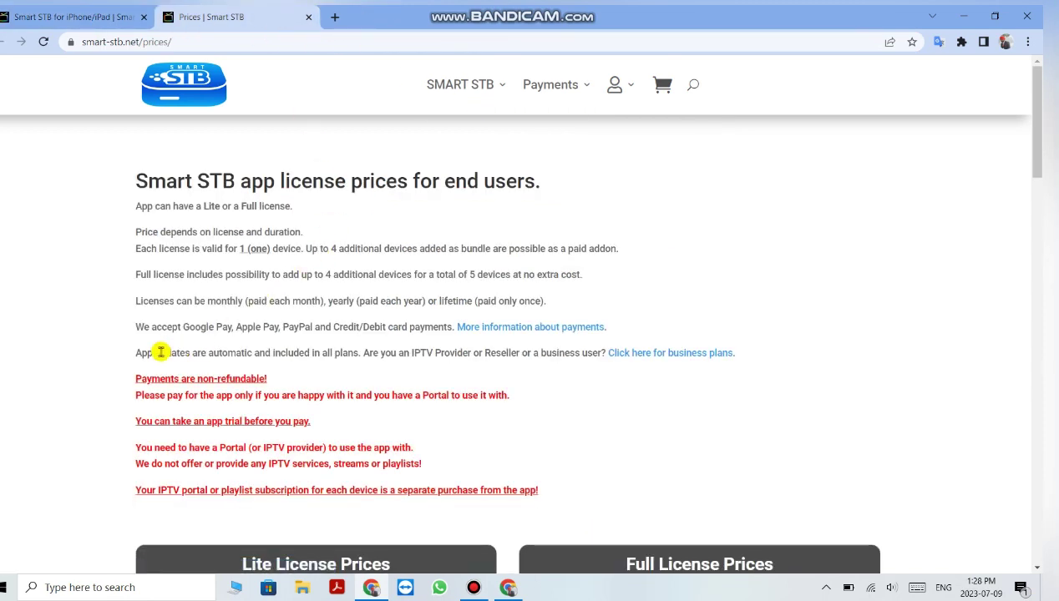
mouse_move(125, 376)
left_mouse_down()
mouse_move(298, 389)
mouse_move(134, 395)
mouse_move(264, 411)
mouse_move(583, 415)
left_mouse_up()
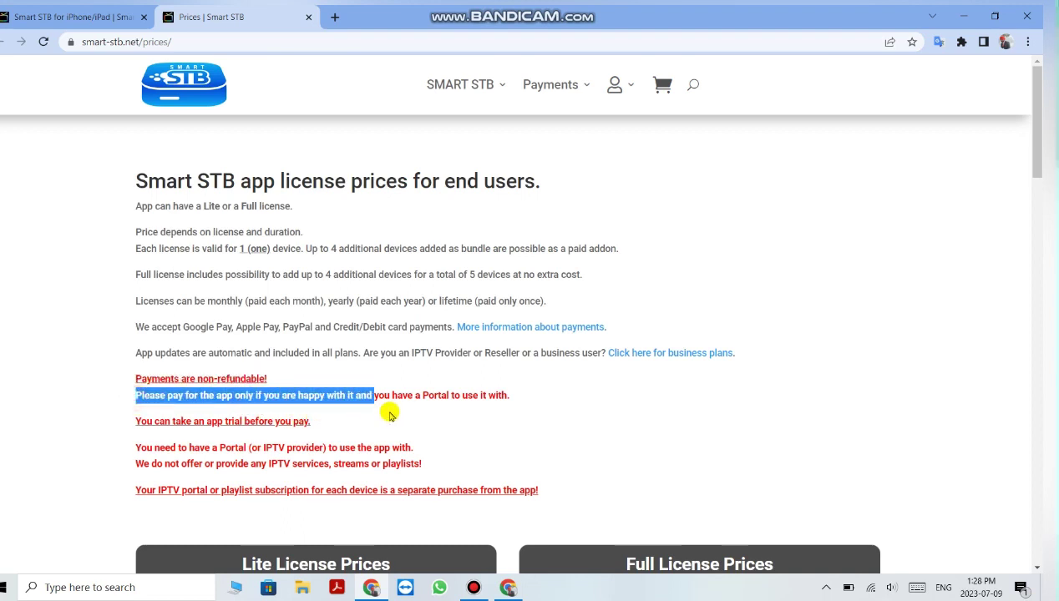
left_click(584, 414)
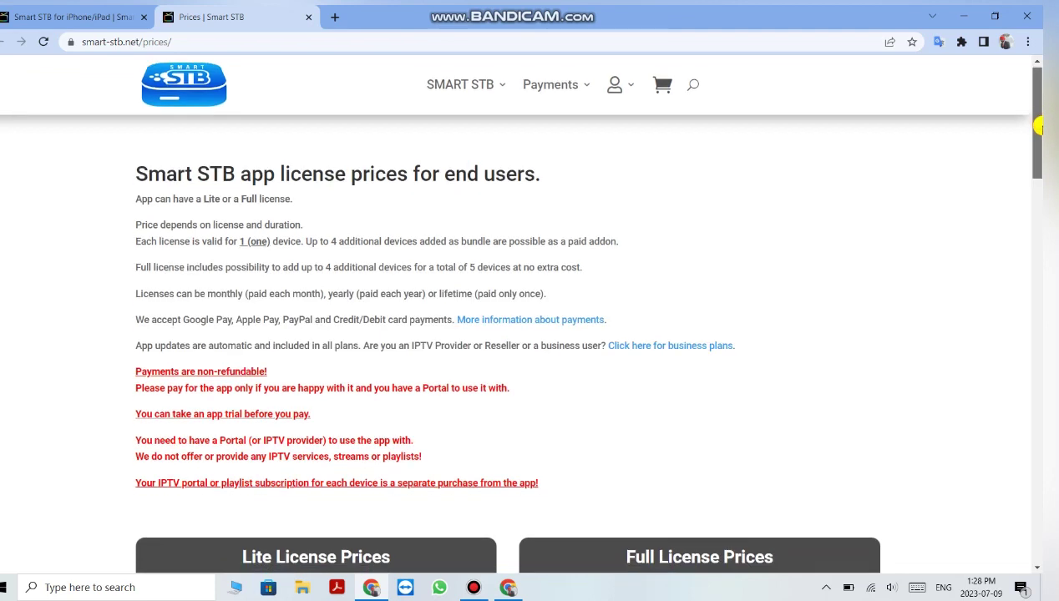
left_click_drag(1038, 119, 1033, 205)
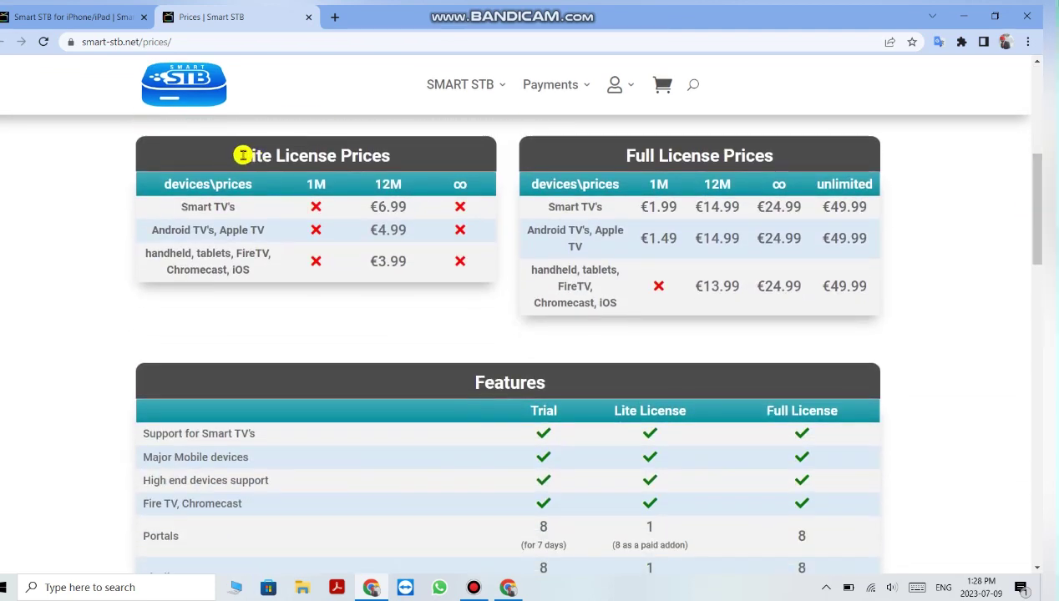
triple_click(269, 155)
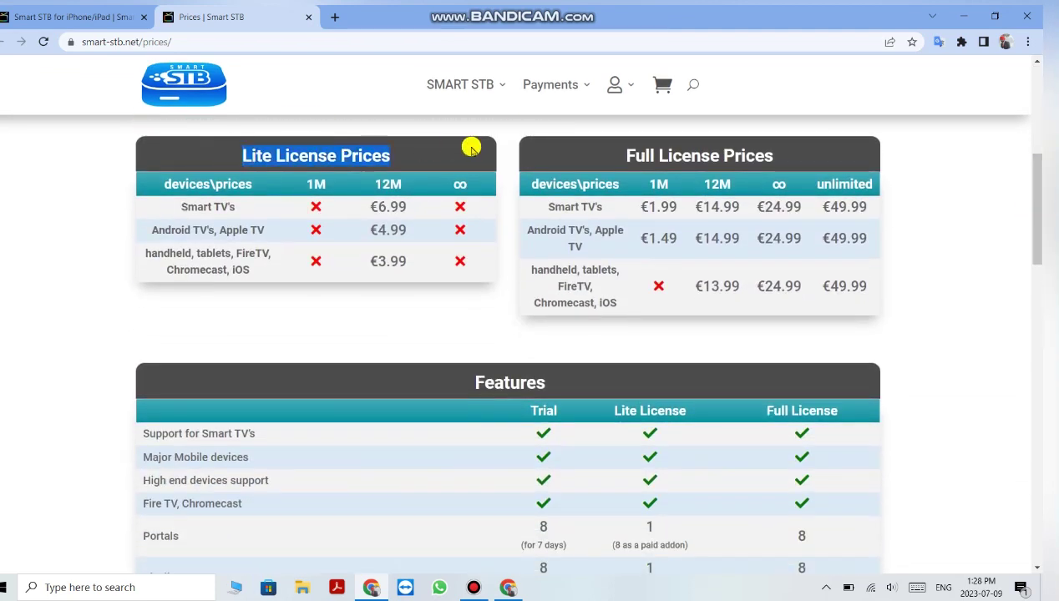
left_click(260, 330)
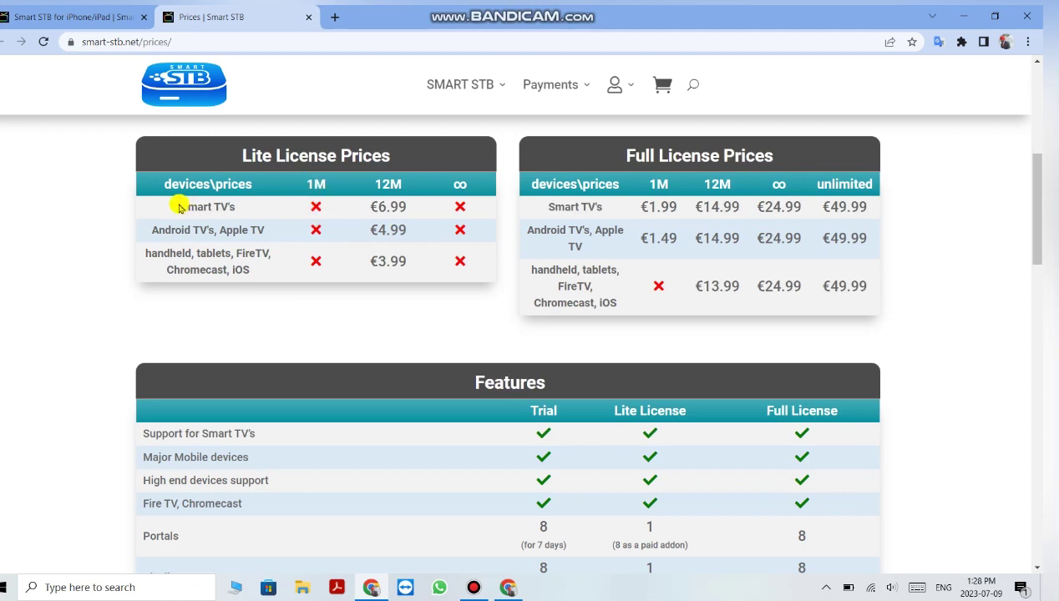
left_click_drag(177, 206, 317, 209)
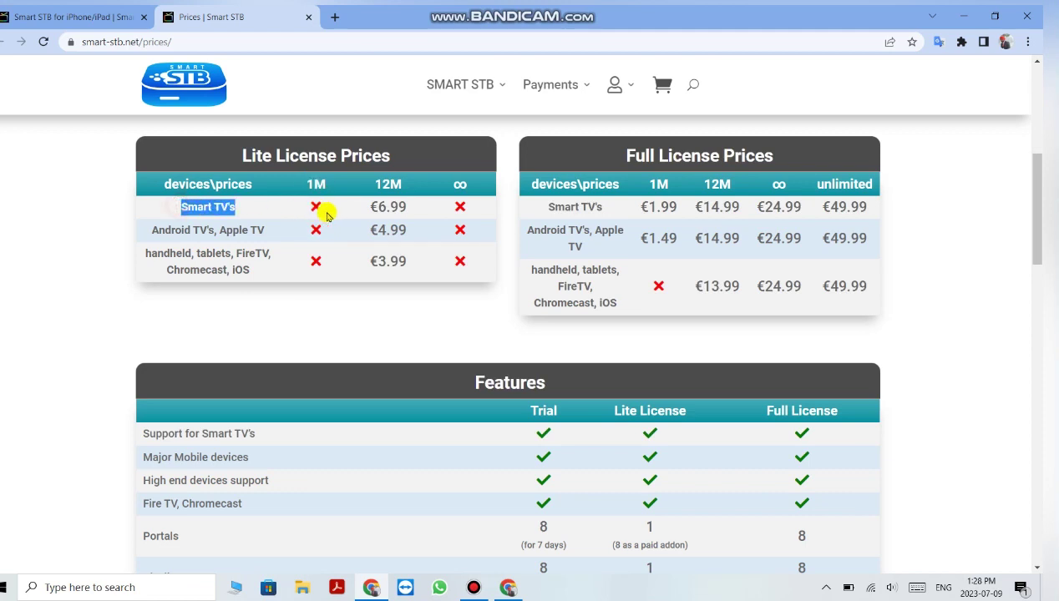
left_click(337, 320)
left_click_drag(367, 213, 442, 211)
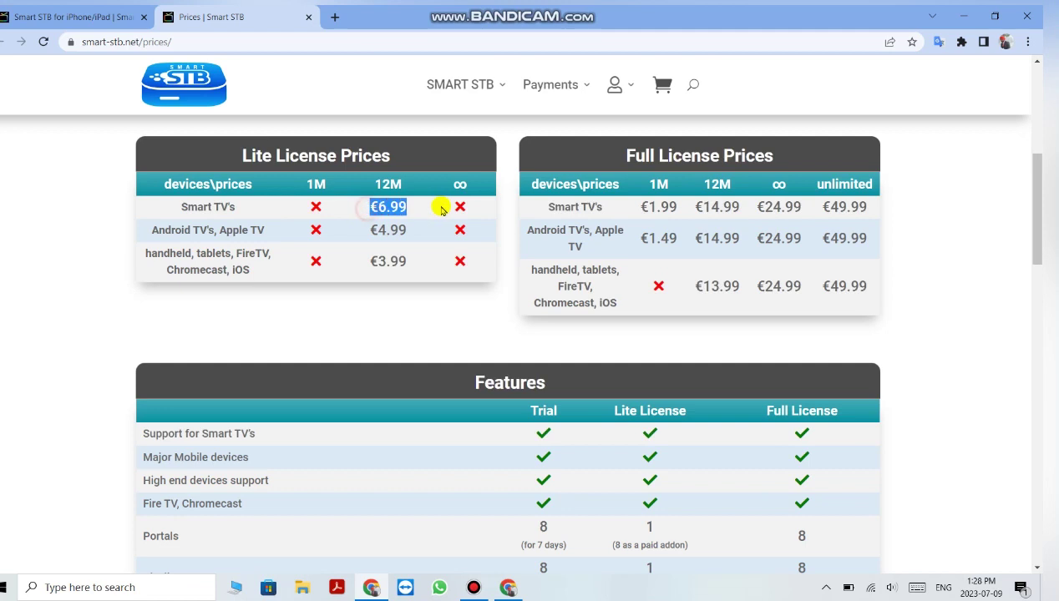
mouse_move(367, 233)
left_mouse_down()
mouse_move(393, 230)
mouse_move(434, 262)
left_mouse_up()
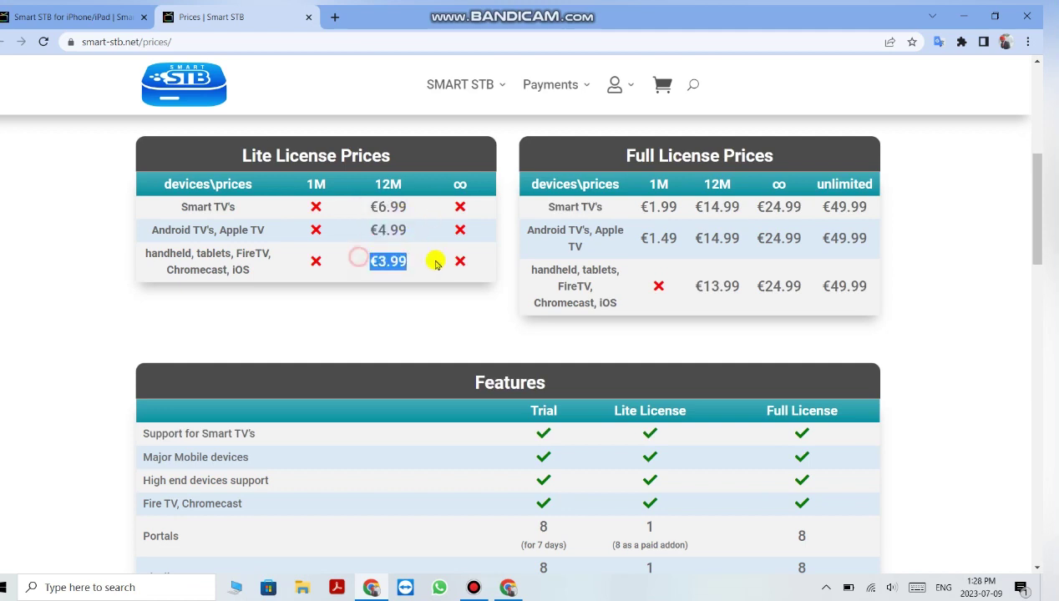
left_click(431, 304)
Step: Review the Full License Smart TV prices and the mobile, high-end and Fire TV features
left_click_drag(626, 157, 806, 147)
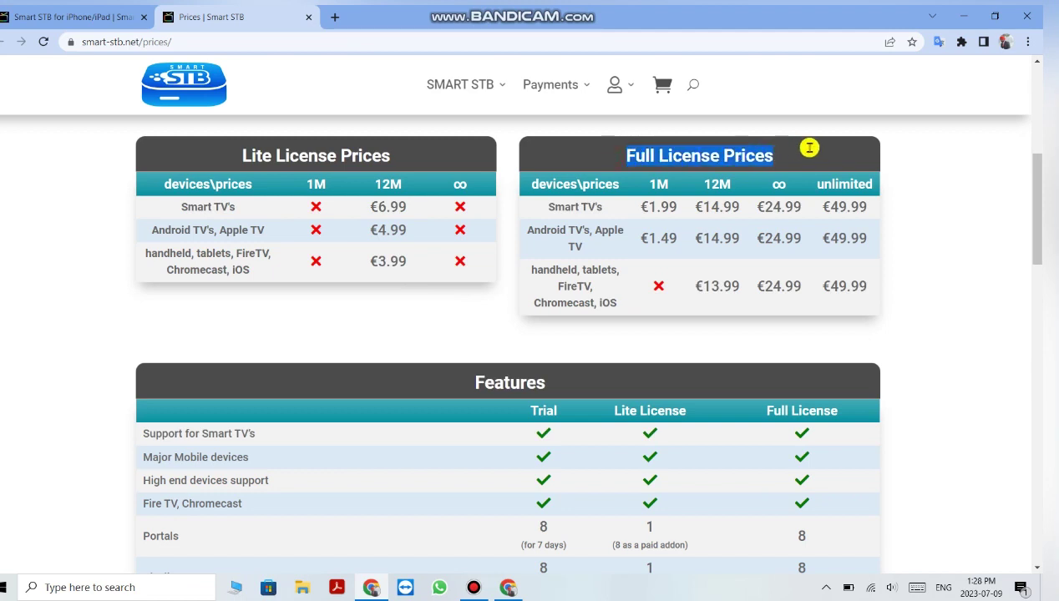
left_click(952, 174)
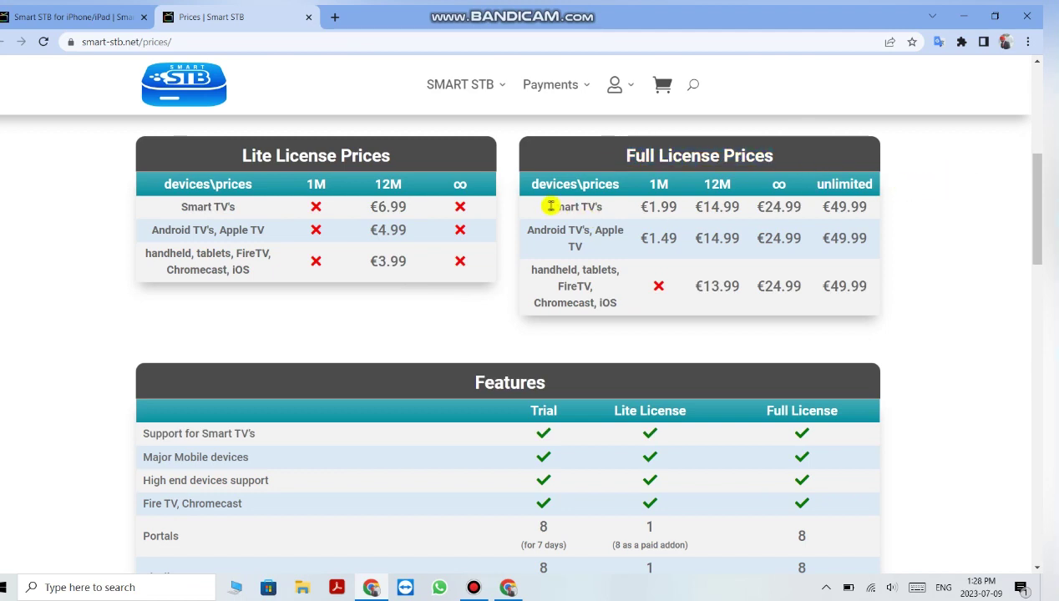
left_click_drag(566, 206, 852, 211)
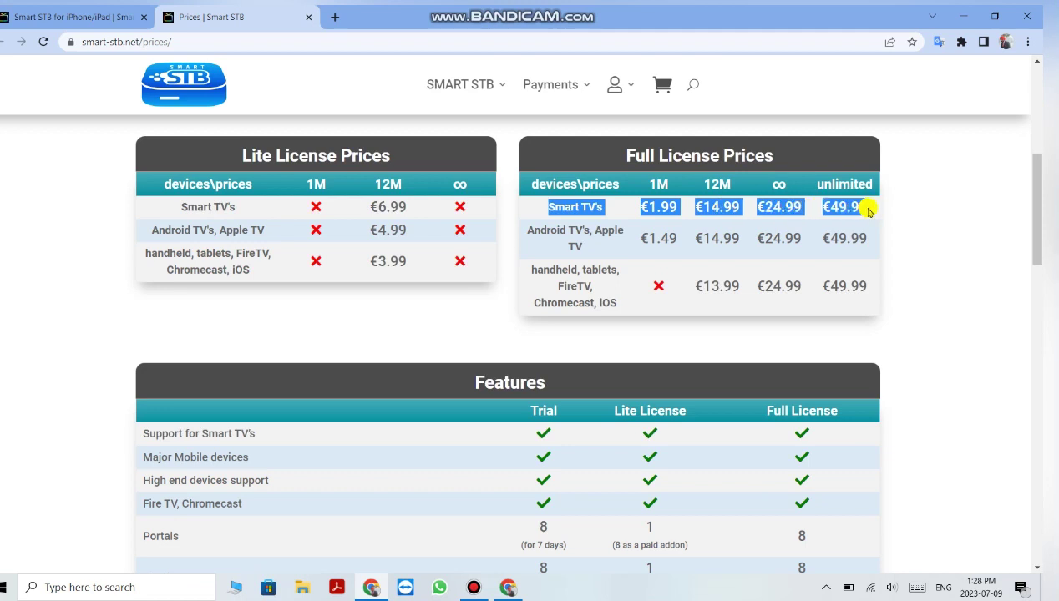
left_click(879, 257)
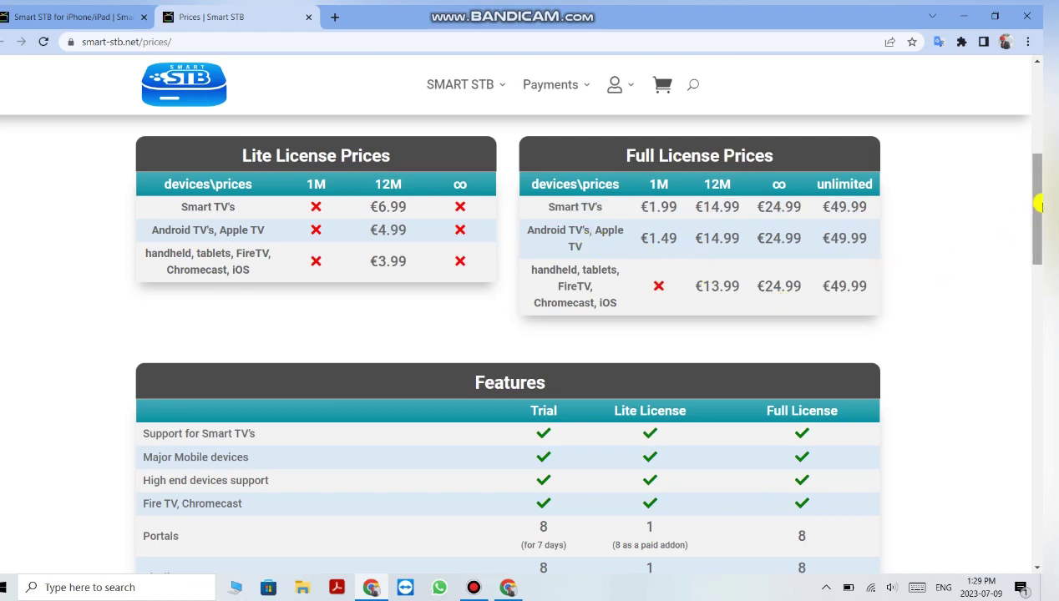
left_click_drag(1038, 205, 1039, 254)
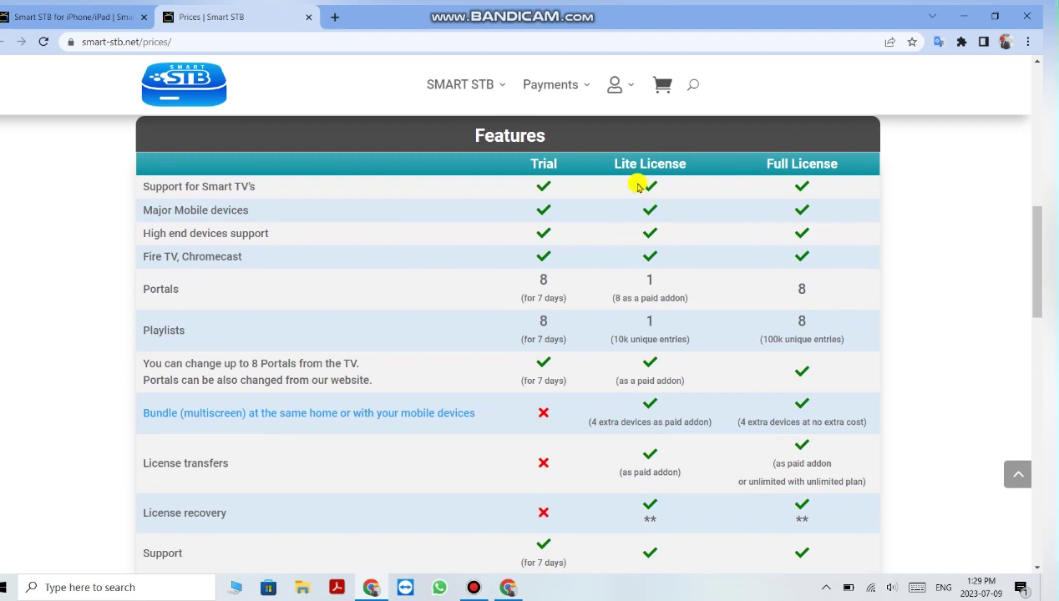
left_click_drag(647, 184, 649, 260)
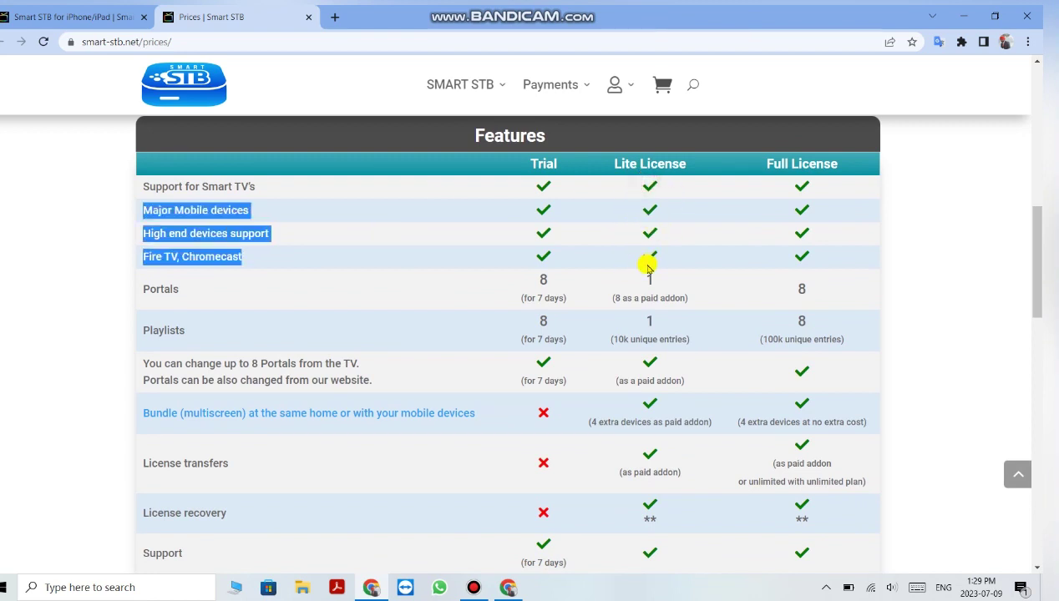
left_click(734, 216)
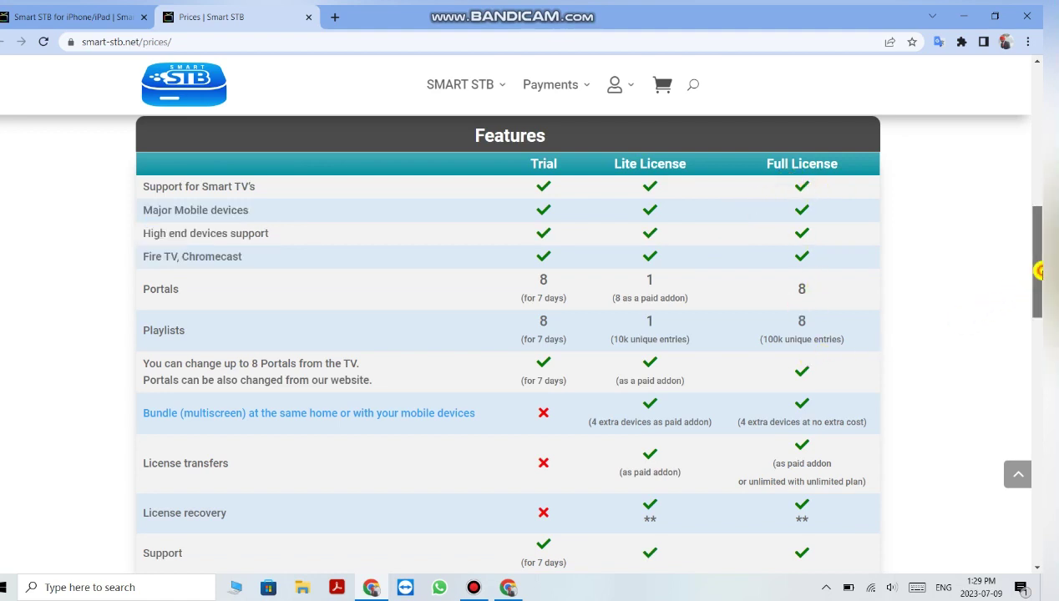
scroll(1037, 326, "down", 2)
left_click_drag(1038, 326, 1037, 209)
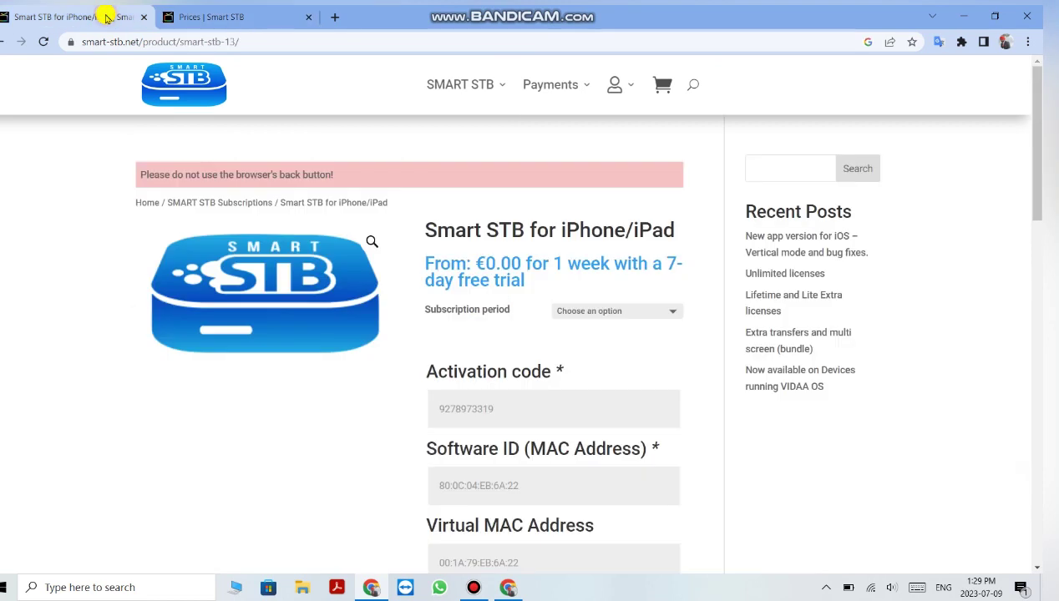
Step: Set the subscription period to Lifetime (€24.99) and click Buy Now
left_click(638, 313)
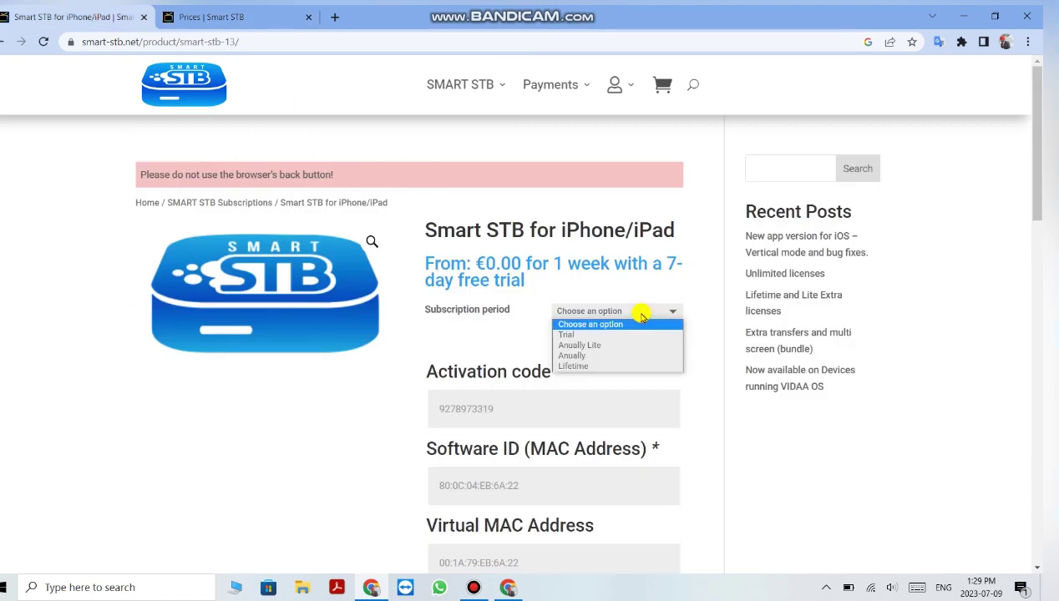
left_click(580, 364)
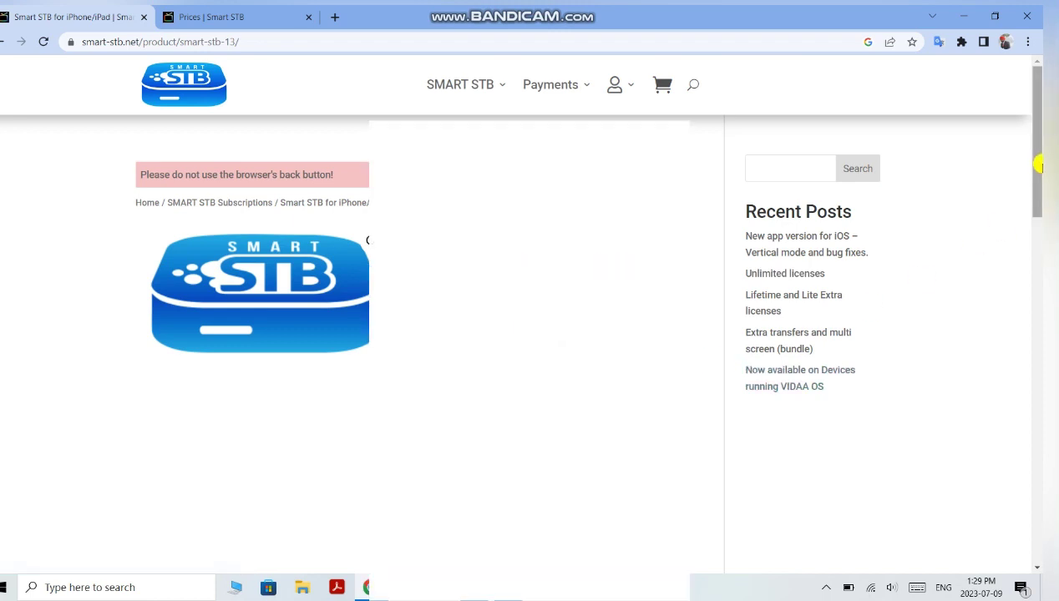
left_click_drag(1038, 182, 1038, 367)
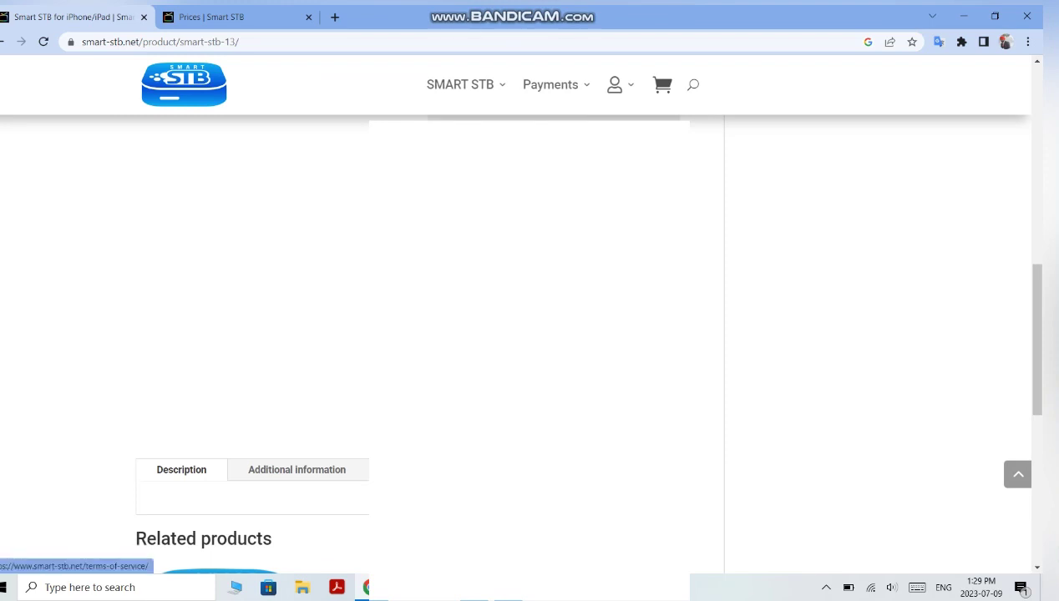
scroll(529, 334, "down", 3)
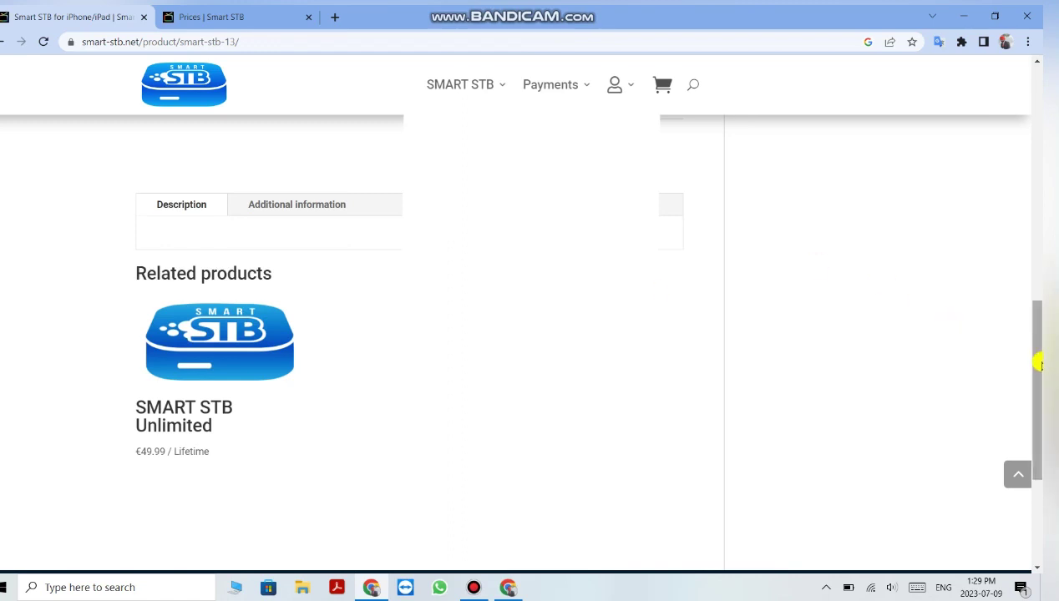
left_click_drag(1035, 359, 1034, 204)
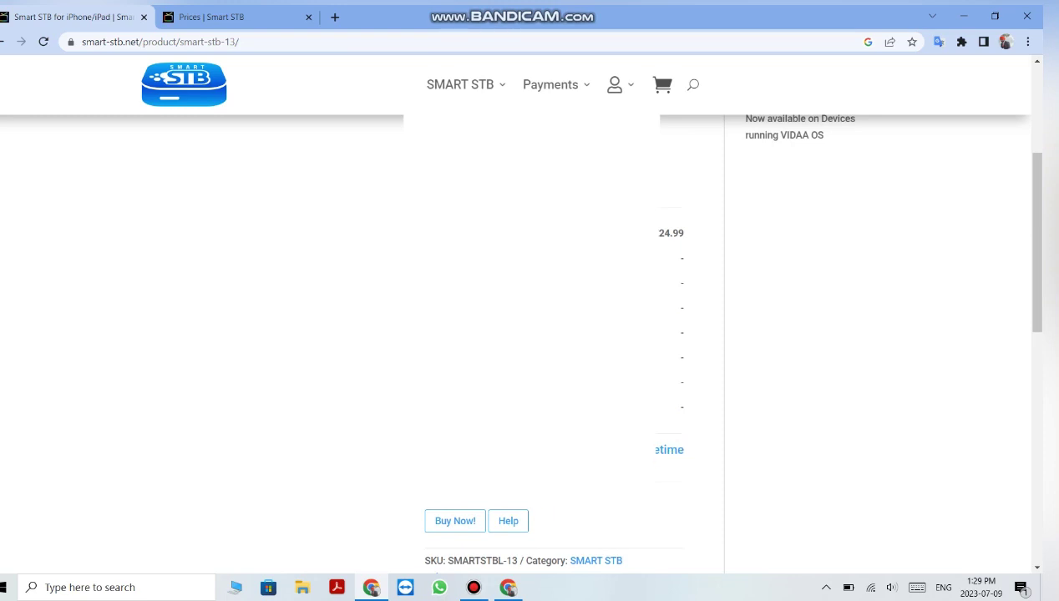
left_click_drag(657, 451, 690, 453)
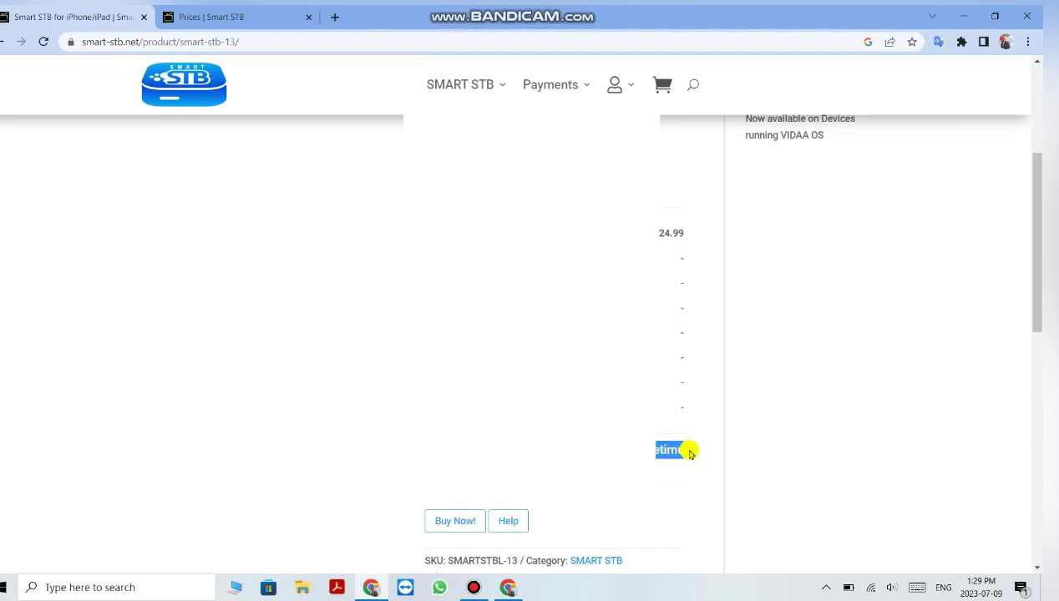
left_click(451, 522)
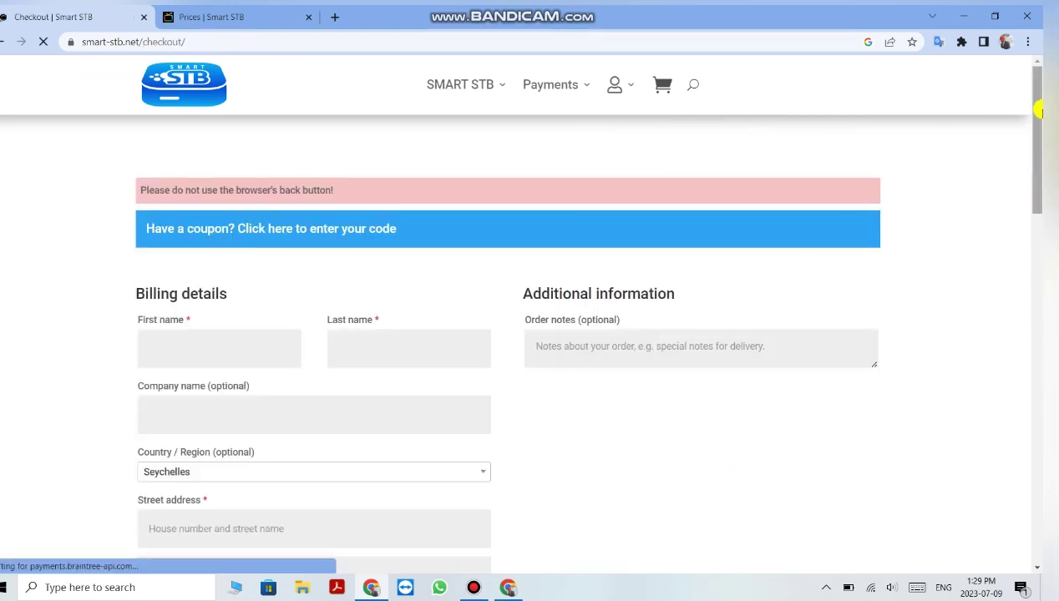
Step: Fill in billing first name, last name and company, and set the country to Canada
left_click_drag(1039, 107, 1036, 132)
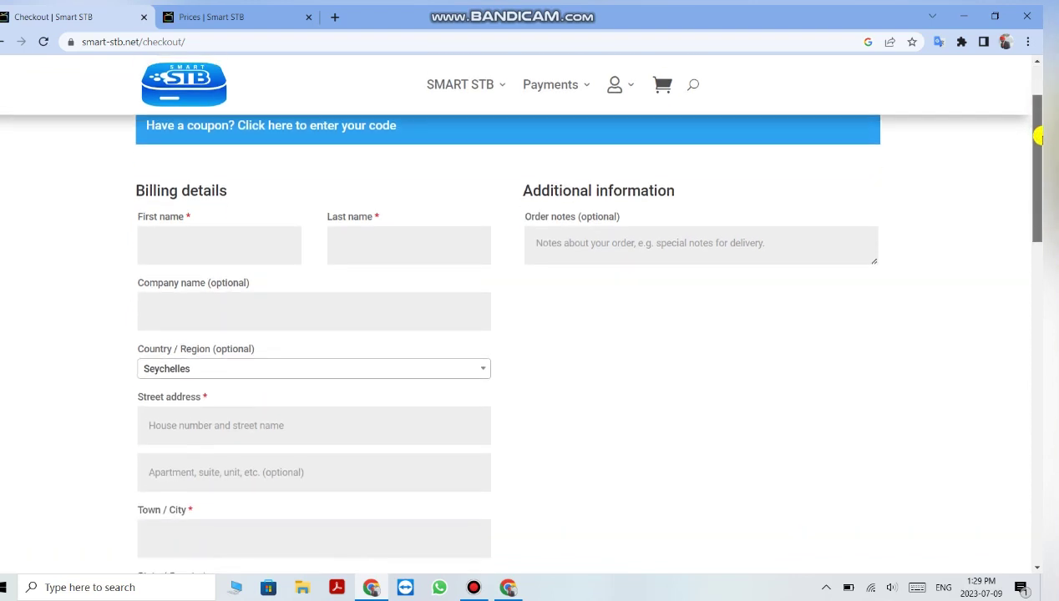
left_click(222, 250)
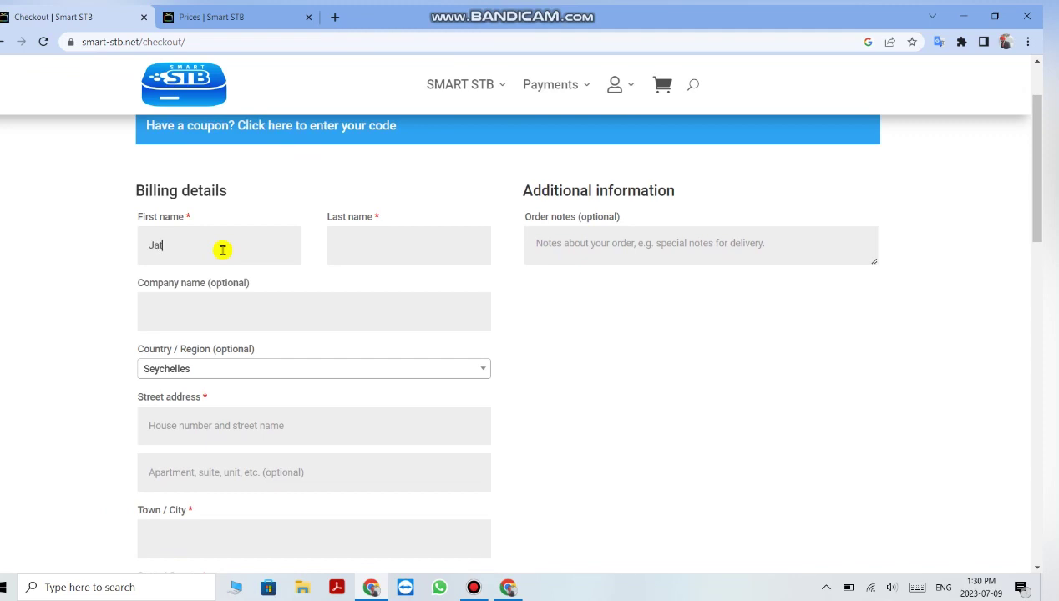
left_click(371, 251)
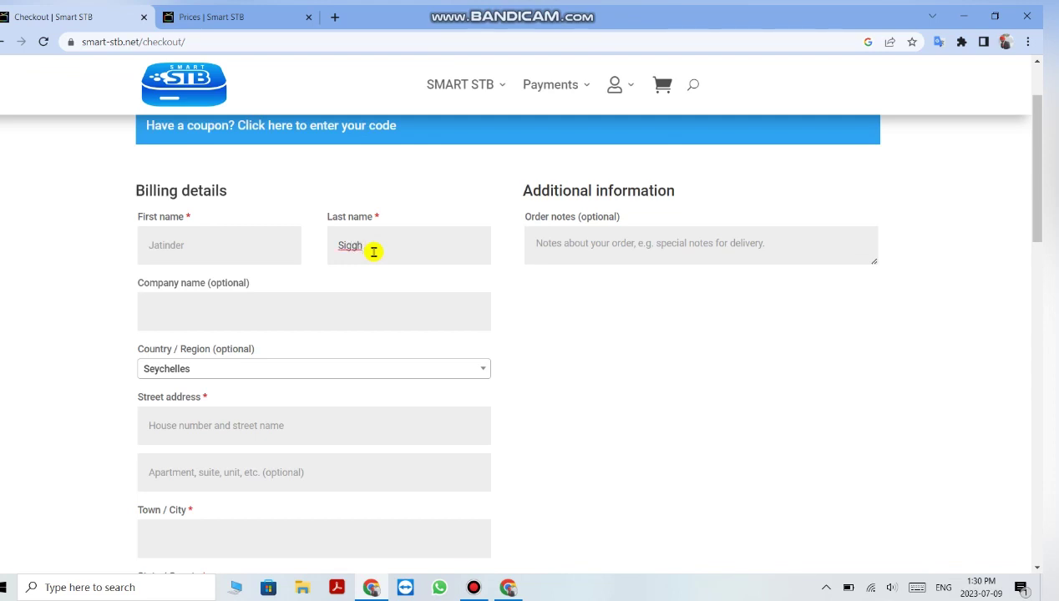
left_click(269, 317)
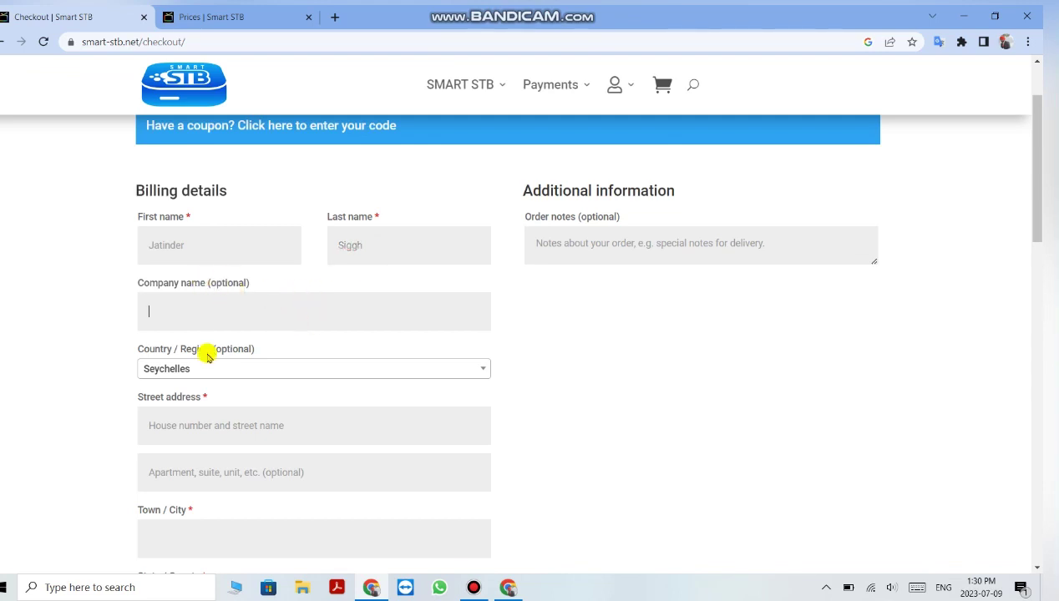
left_click(229, 368)
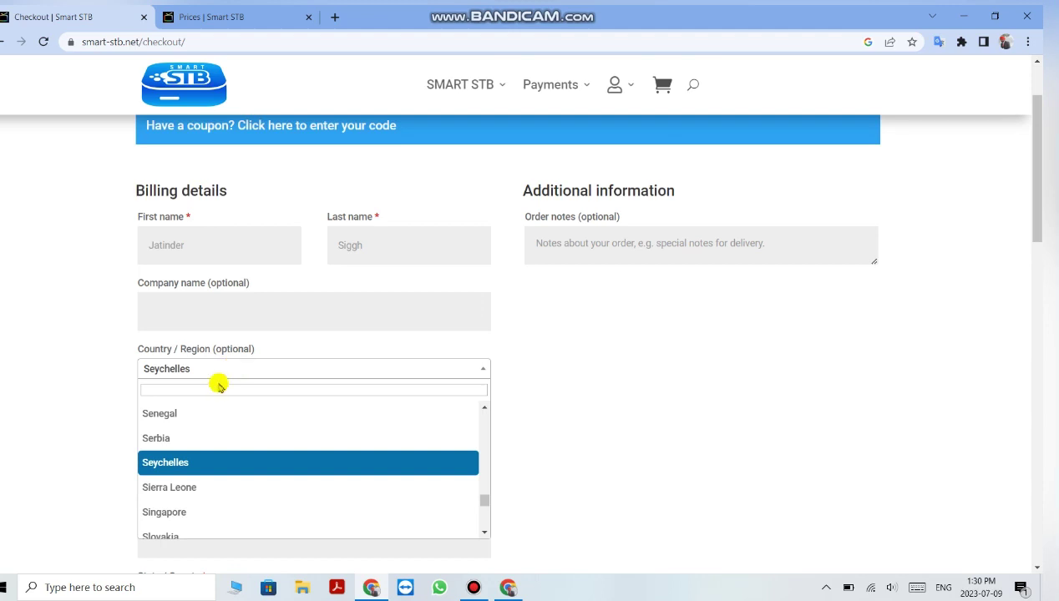
type("ca")
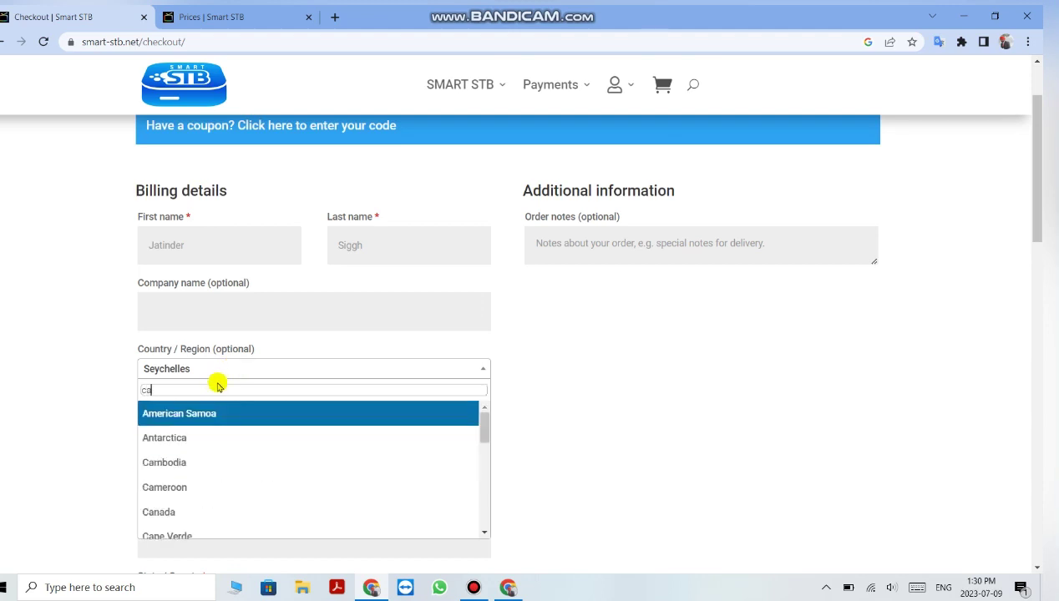
left_click(173, 511)
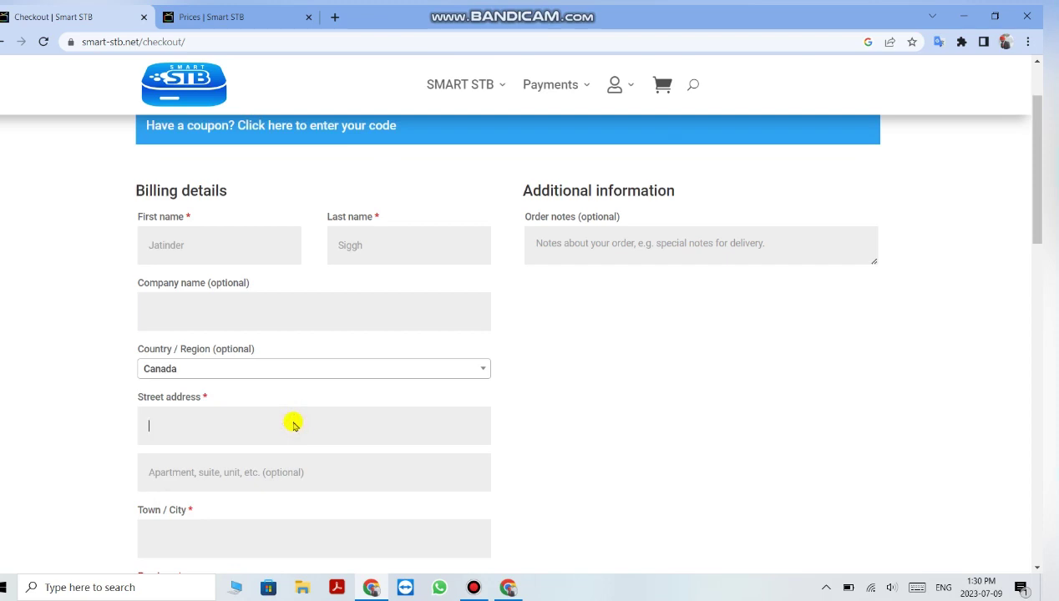
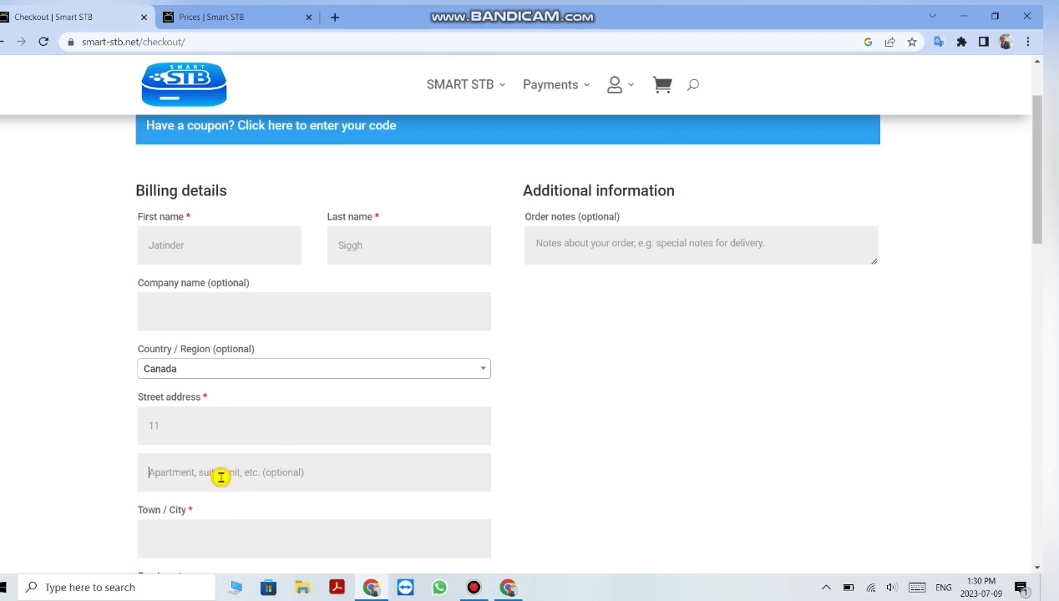
Step: Enter town Vancouver, province British Columbia, postal code V9M3N2 and the phone number
left_click(197, 542)
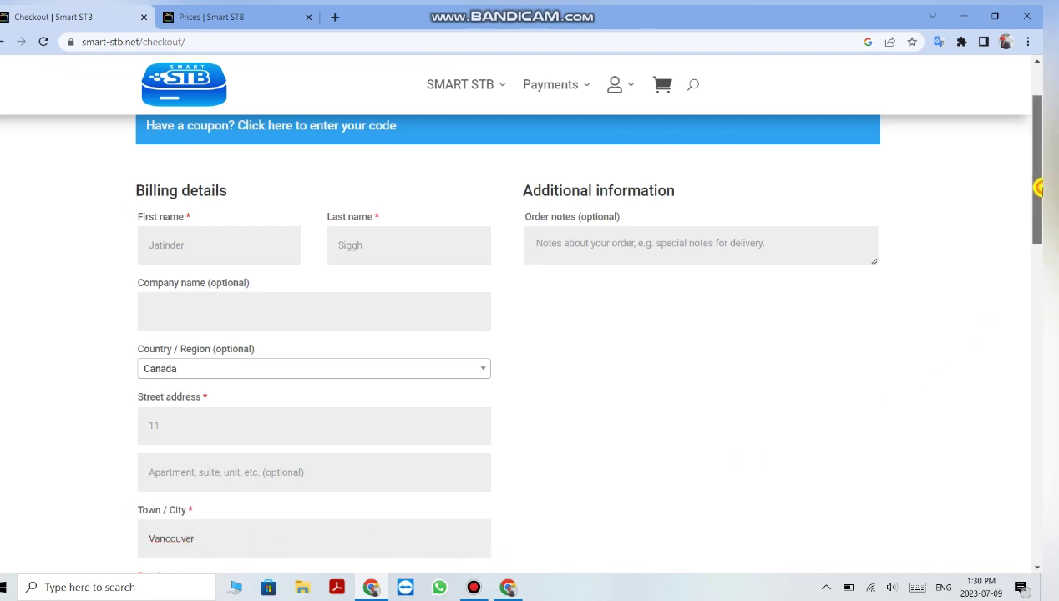
left_click_drag(1035, 187, 1038, 237)
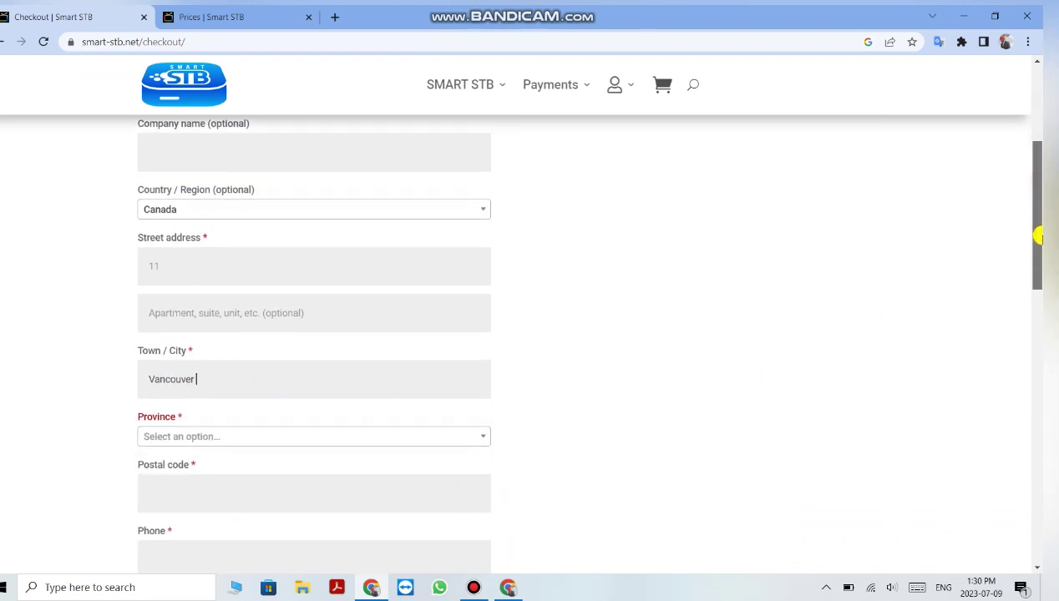
left_click(350, 428)
left_click(172, 320)
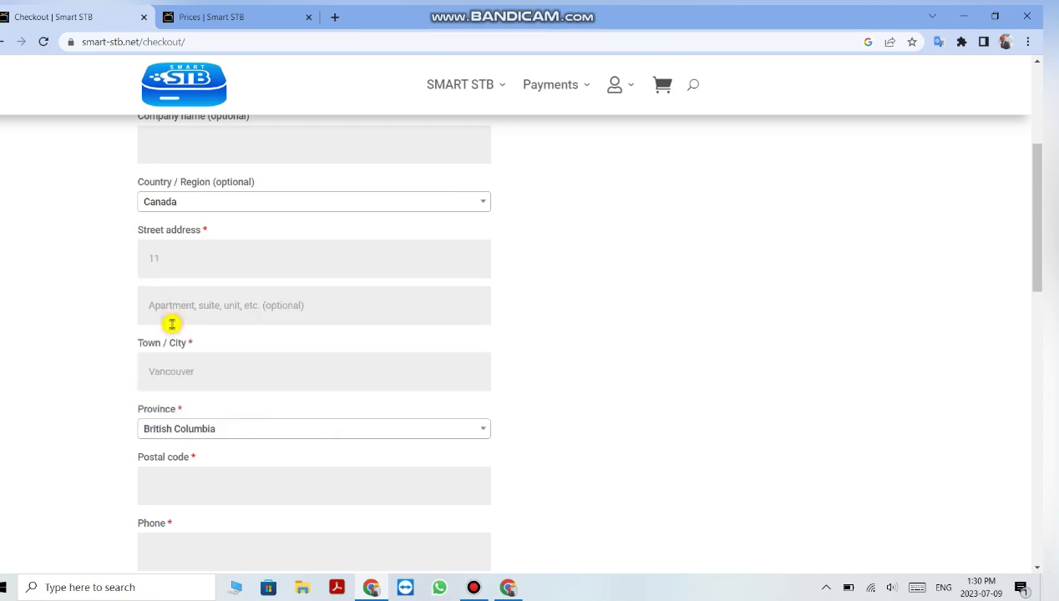
left_click(186, 496)
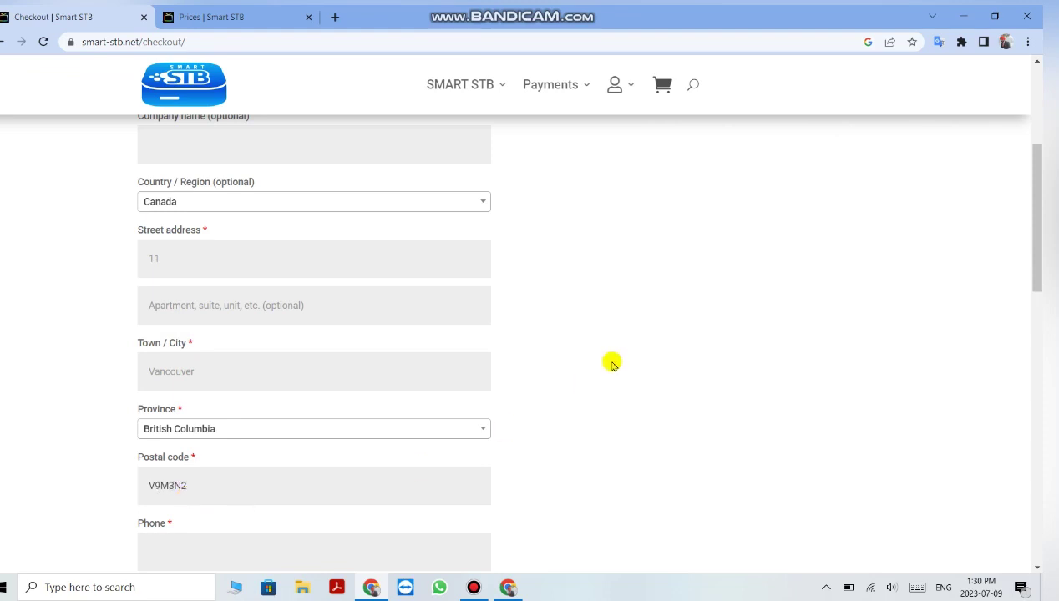
left_click_drag(1035, 224, 1035, 261)
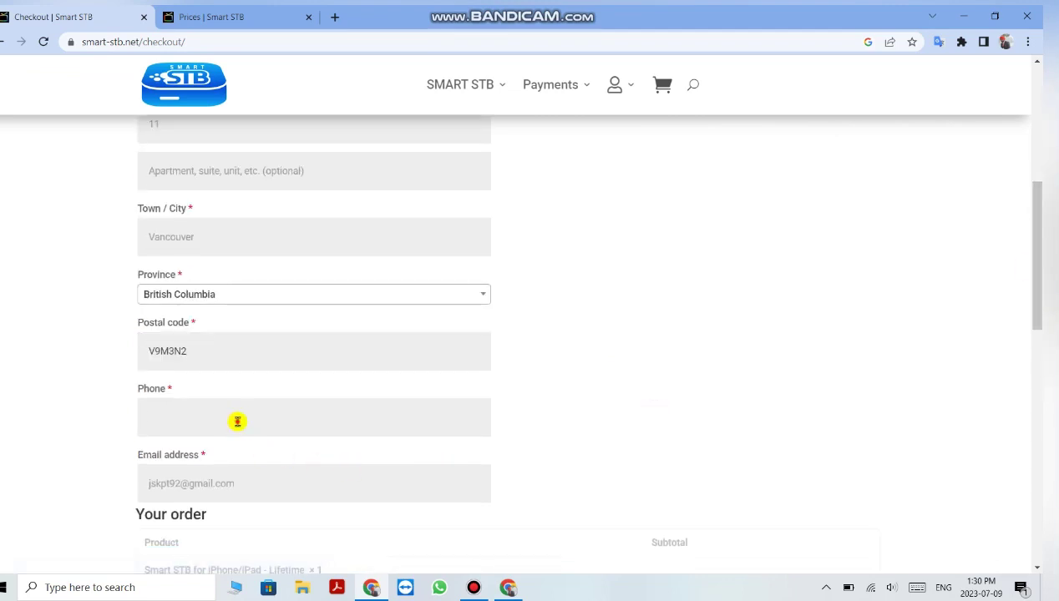
left_click(237, 422)
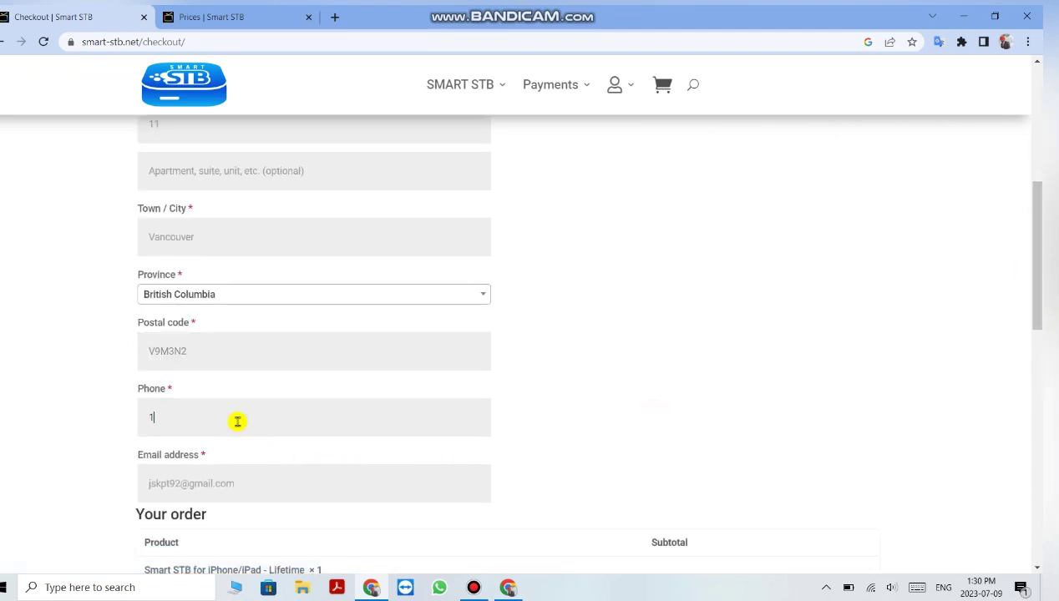
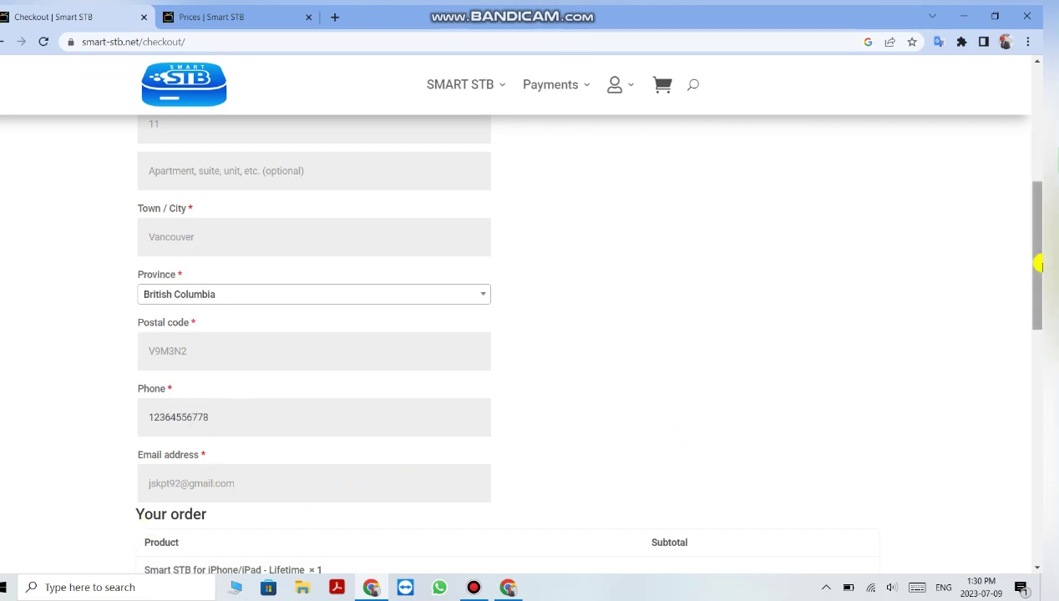
left_click_drag(1037, 249, 1039, 324)
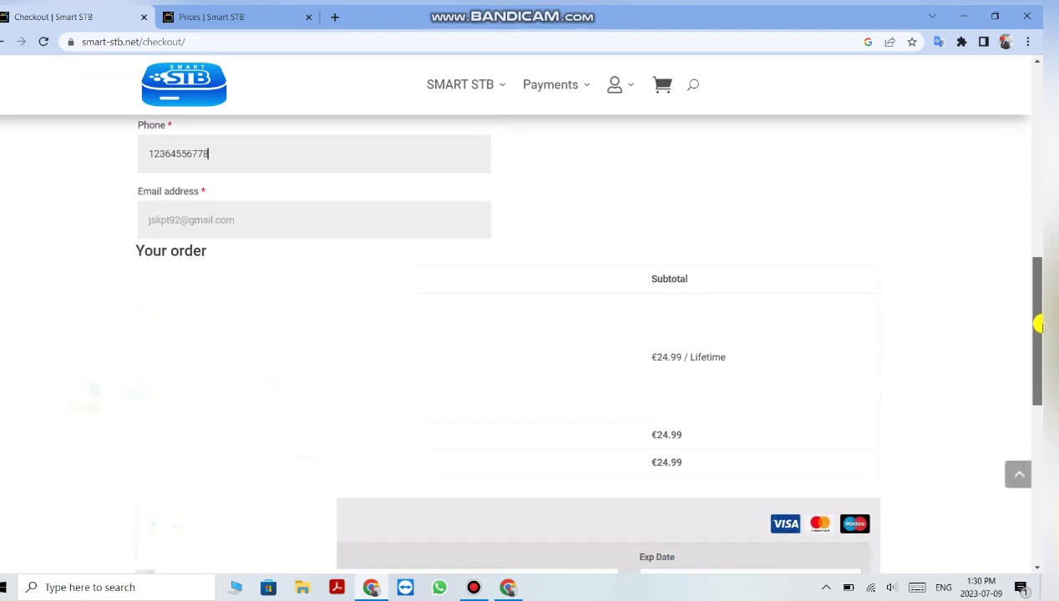
Step: Confirm the €24.99 Lifetime total and choose Credit Card (Stripe) as the payment method
left_click_drag(640, 354, 731, 349)
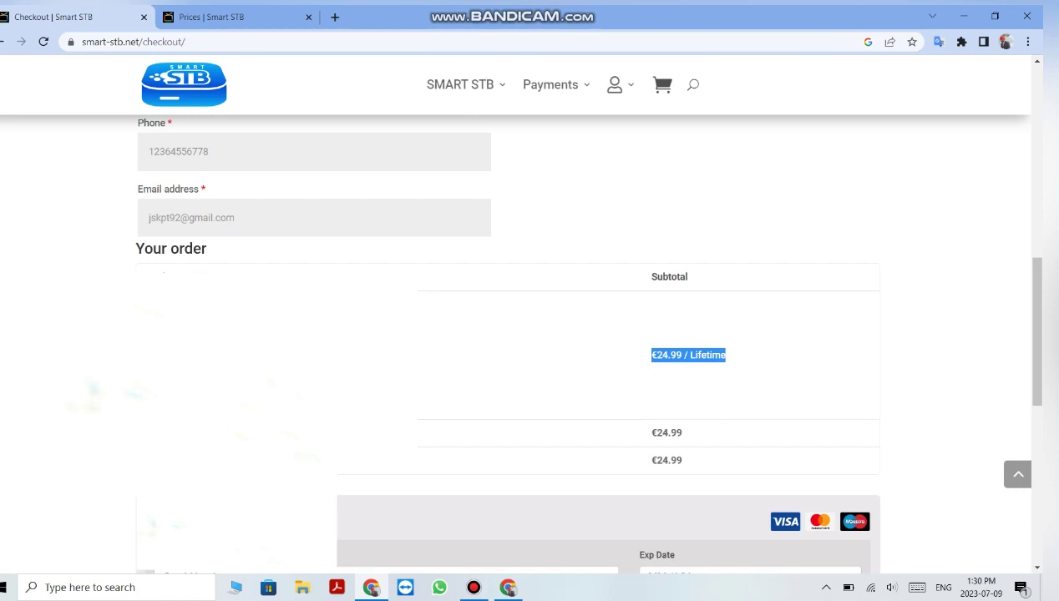
left_click(800, 399)
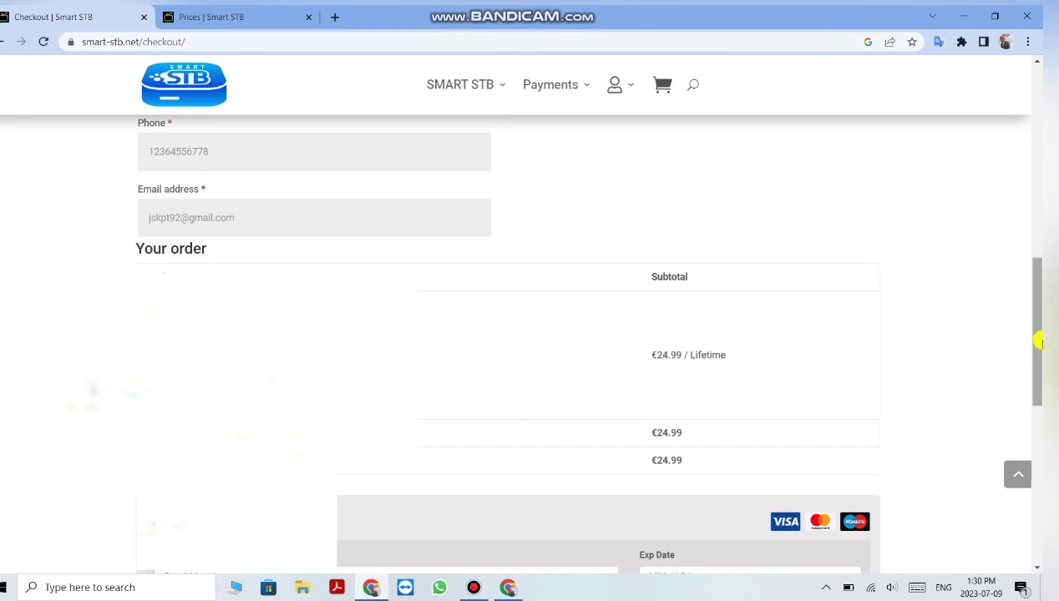
left_click_drag(1035, 341, 1040, 388)
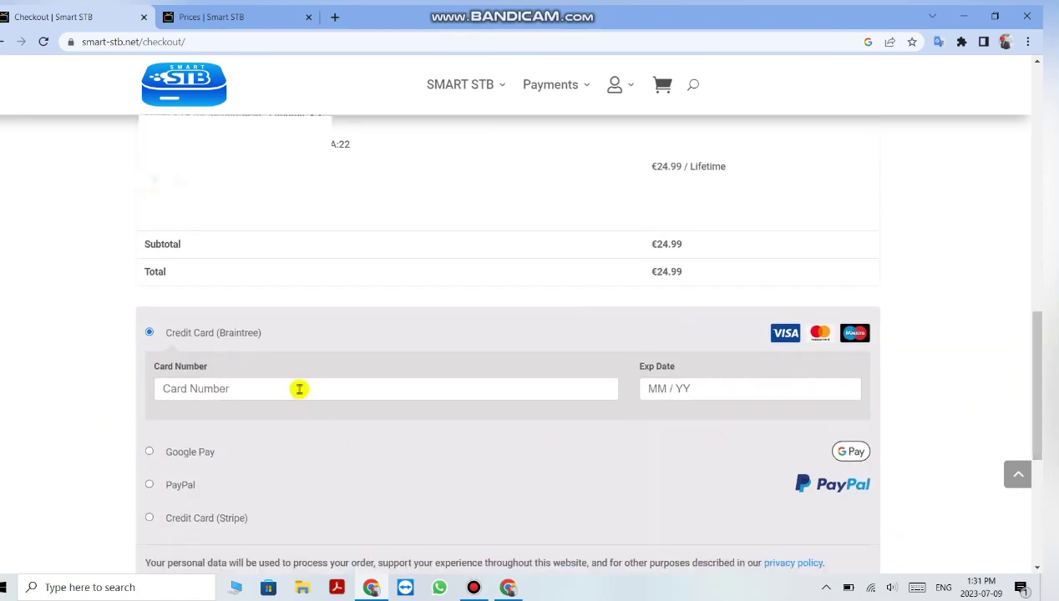
left_click(147, 453)
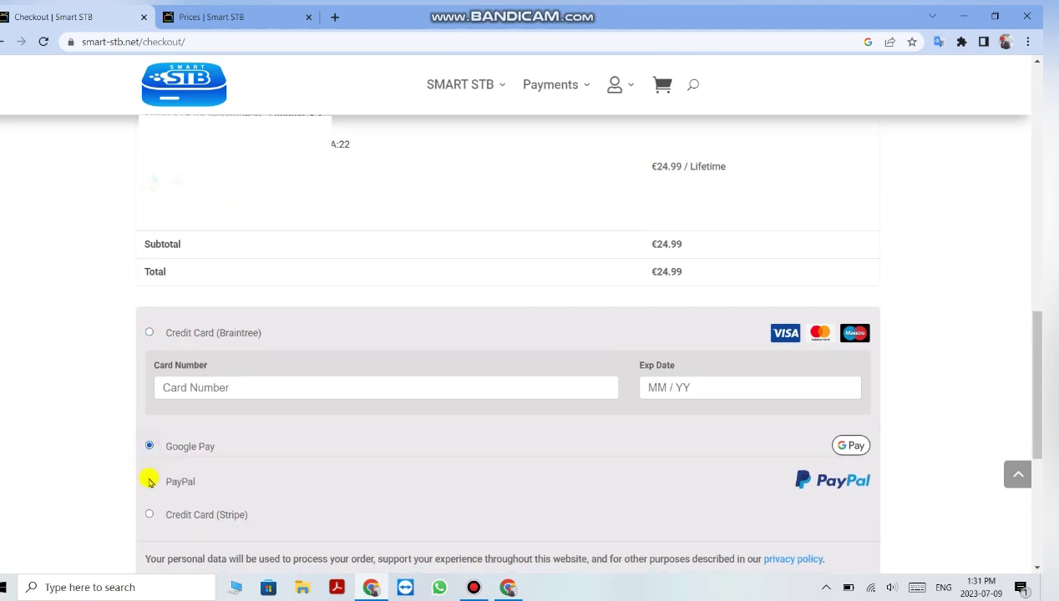
left_click(150, 432)
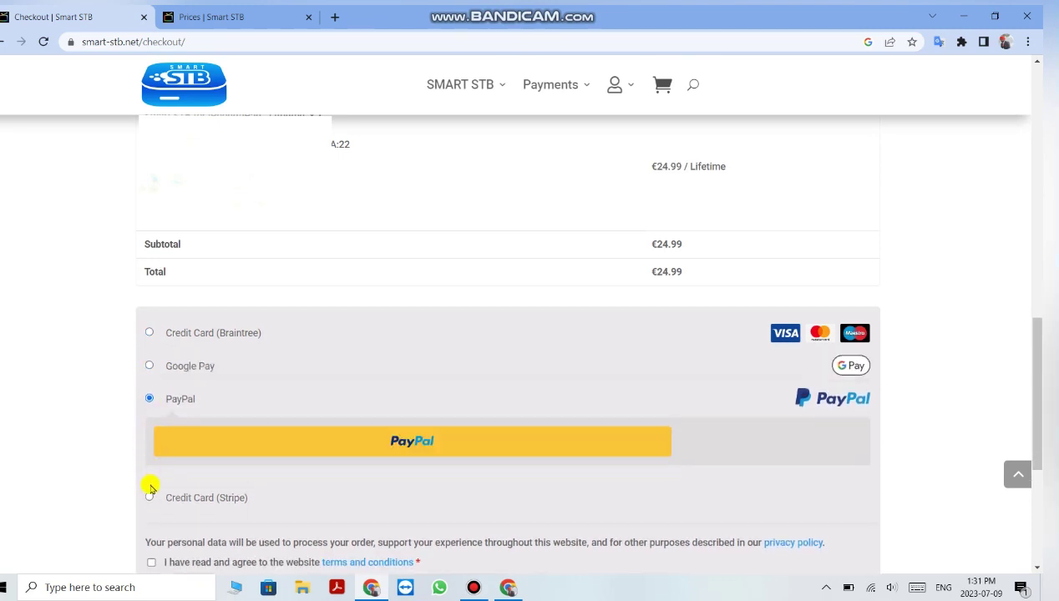
left_click(149, 498)
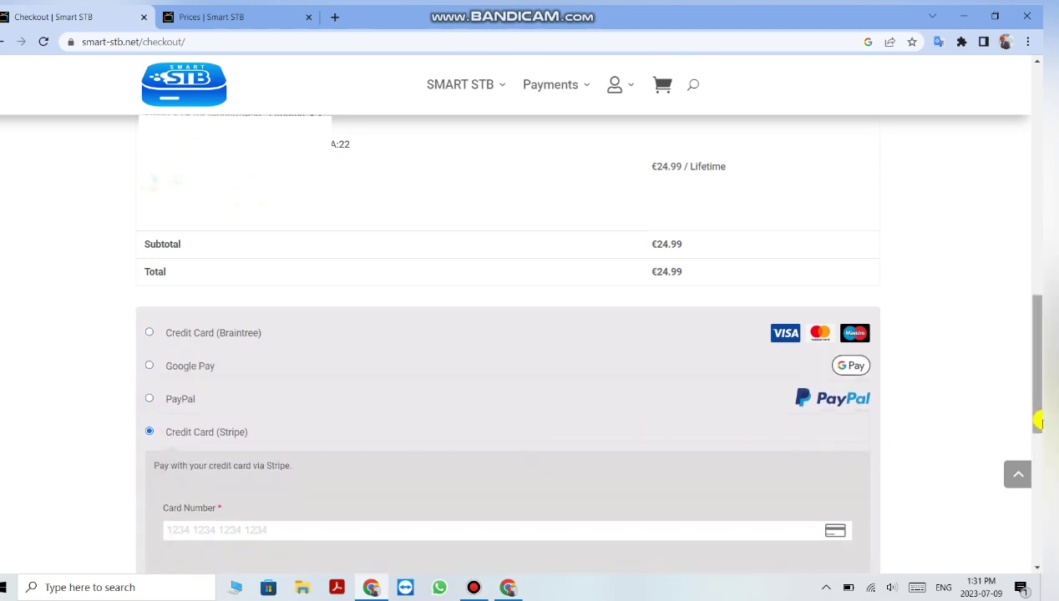
left_click_drag(1038, 418, 1040, 395)
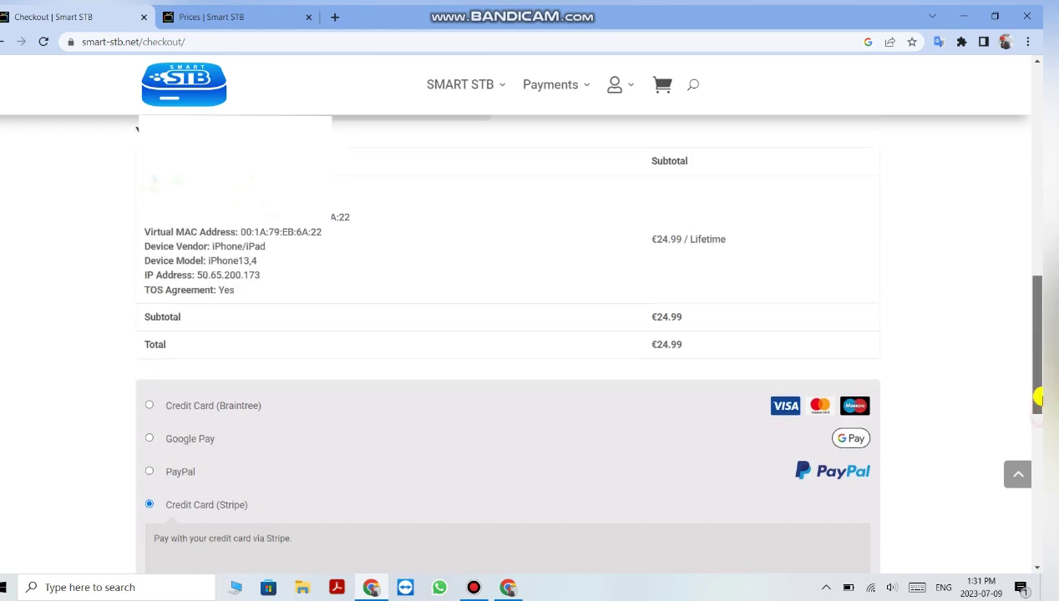
left_click(151, 406)
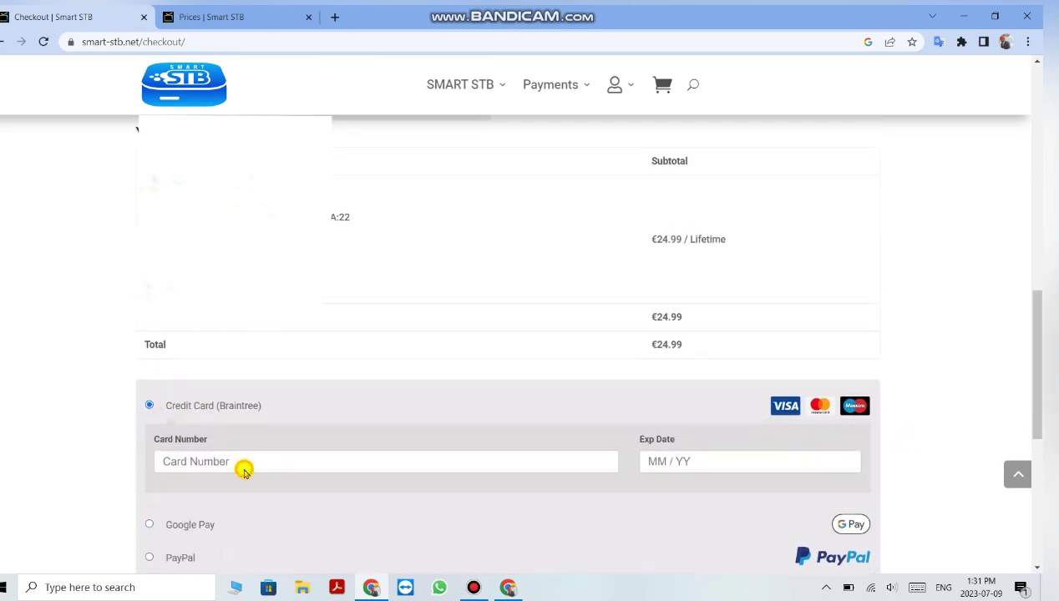
left_click(218, 461)
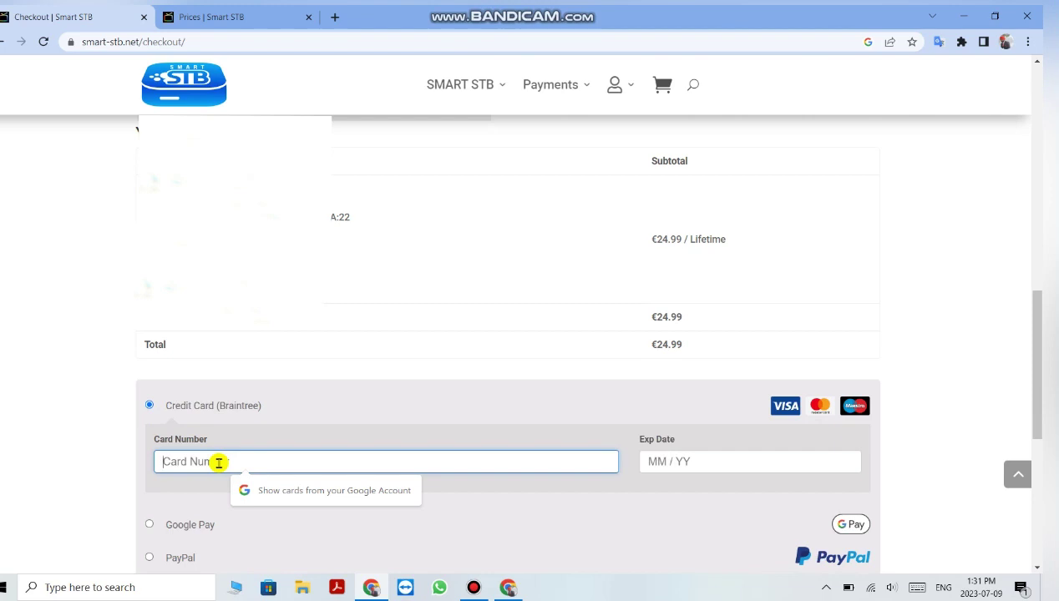
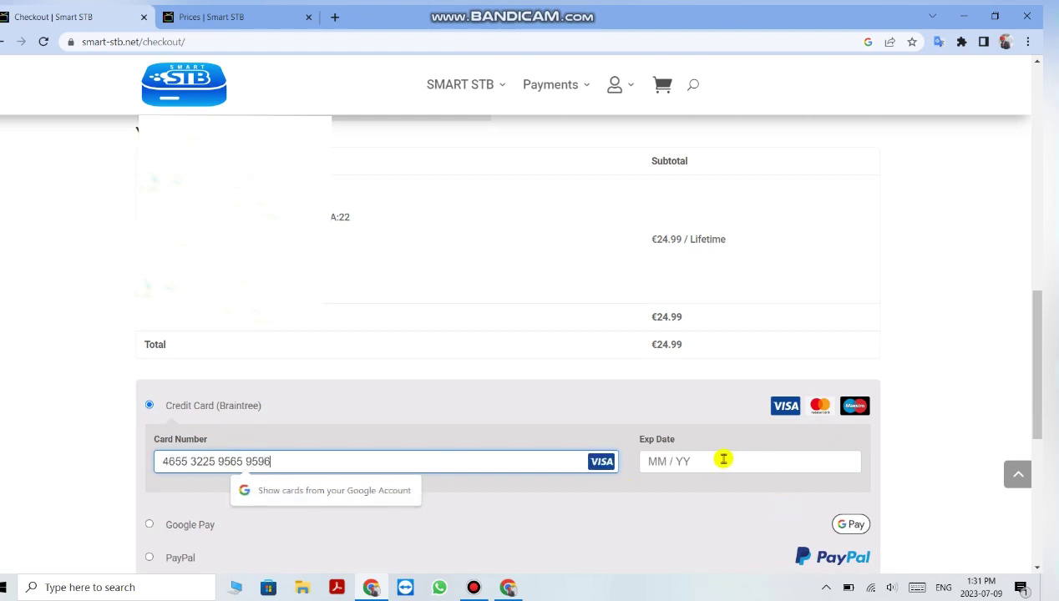
left_click(723, 459)
type("03 / ")
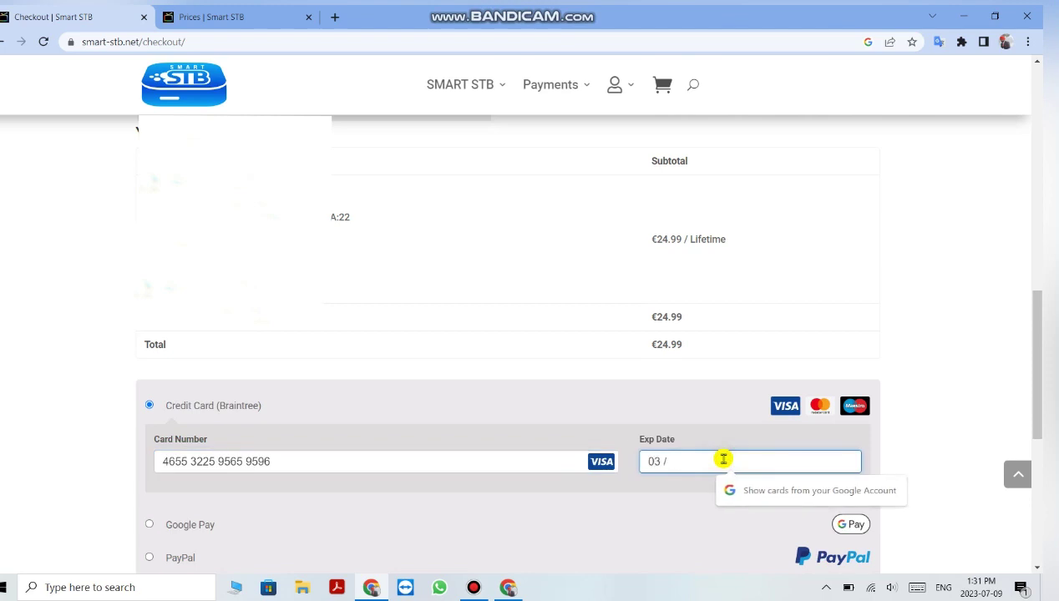
type("28")
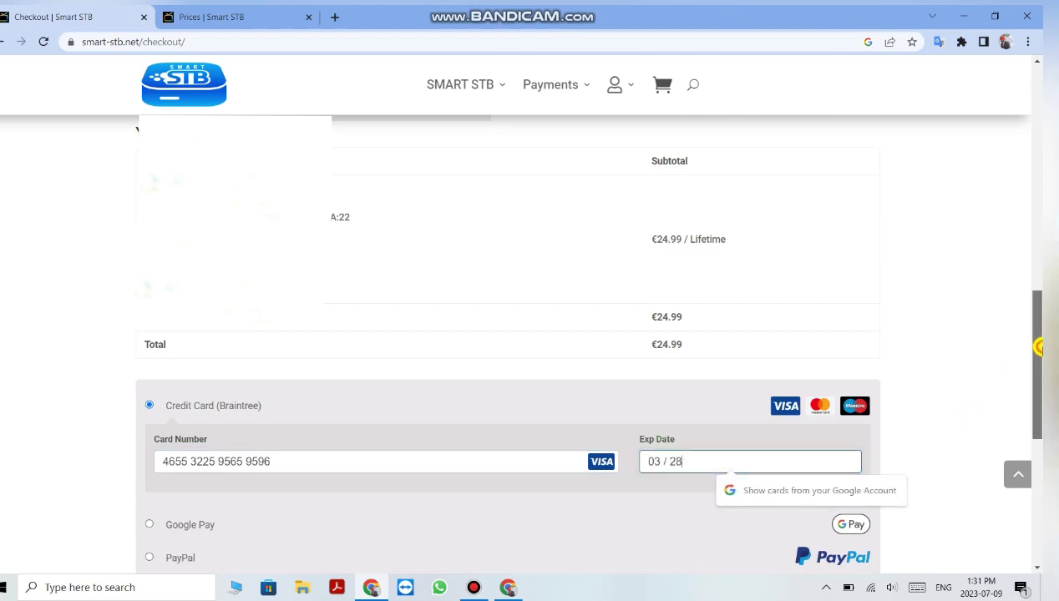
left_click_drag(1039, 350, 1038, 426)
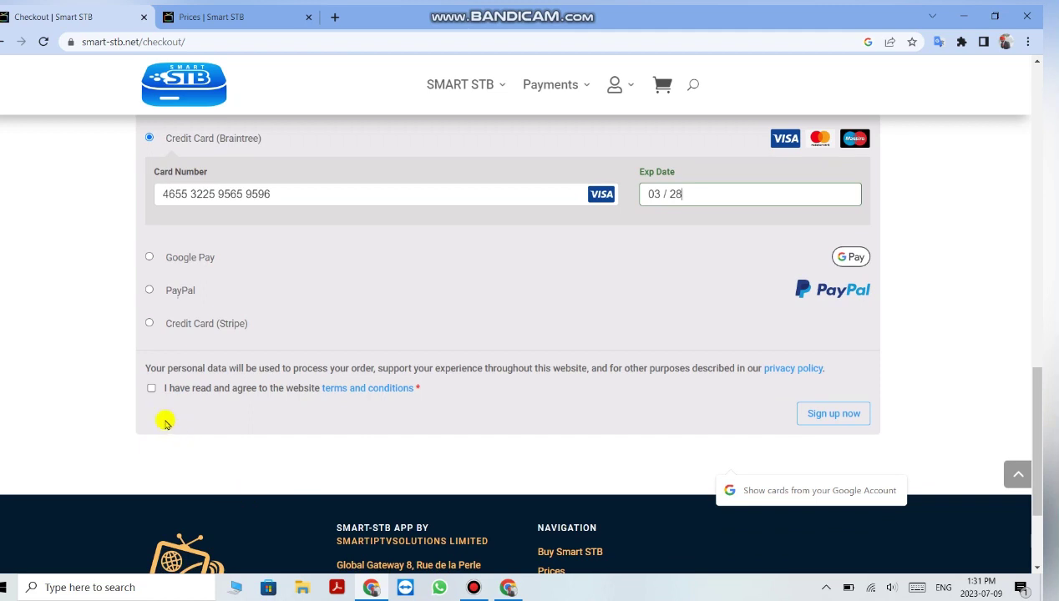
Step: Tick 'I have read and agree' to the terms and submit with Sign up now
left_click(153, 389)
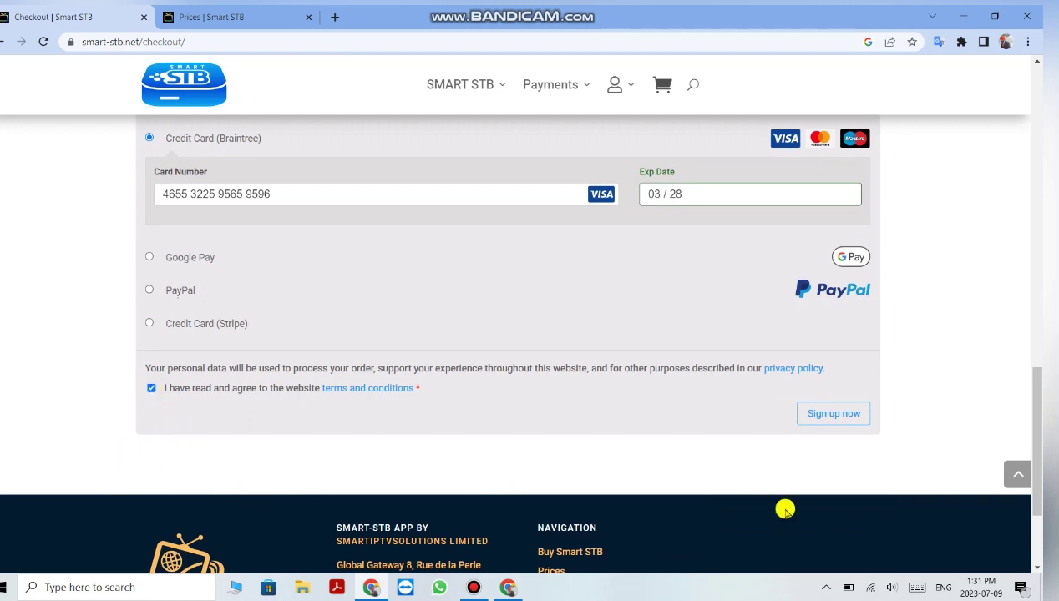
left_click(851, 415)
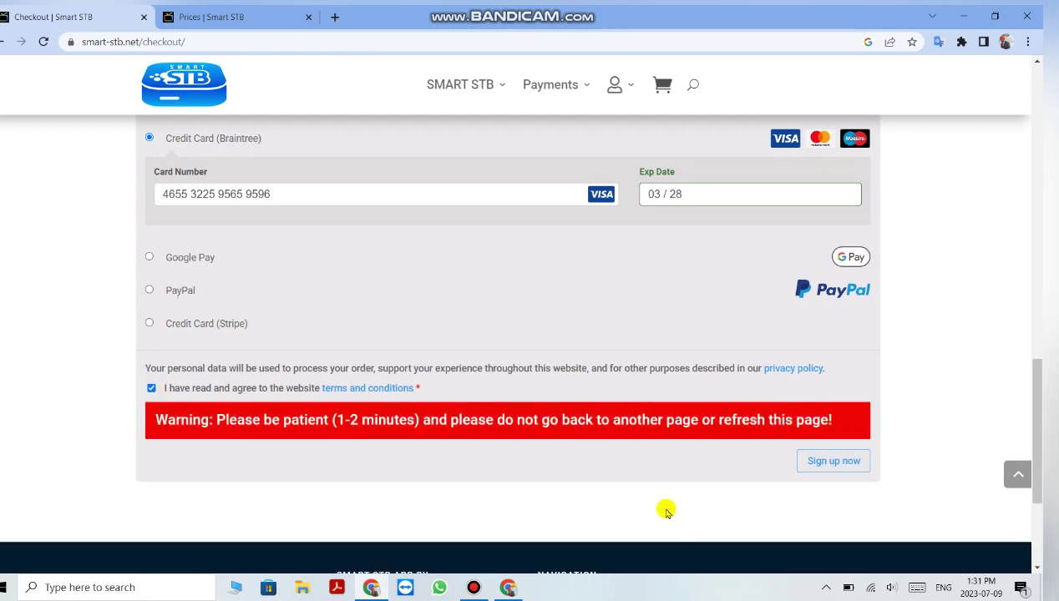